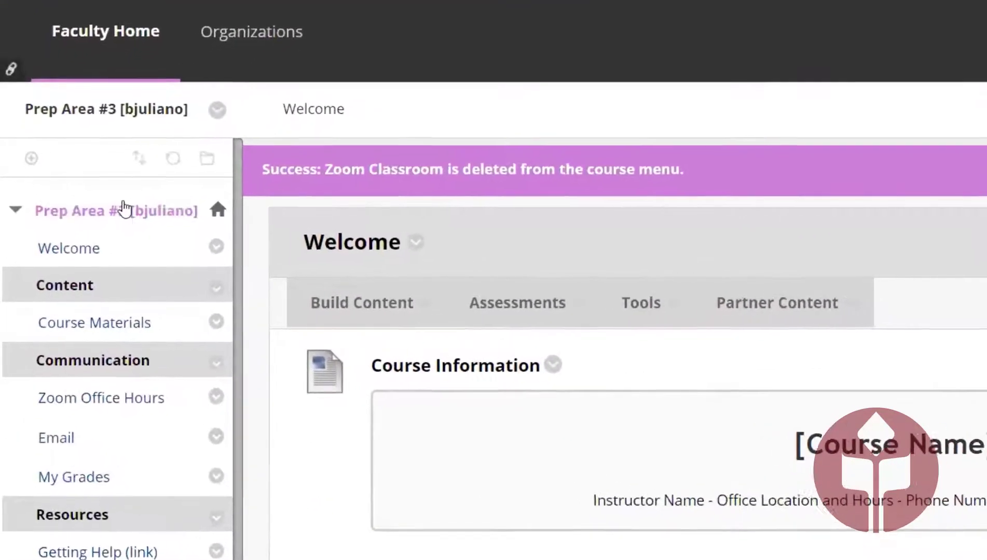
- Add a content area named "Zoom Online Class" to the course menu and make it available to users
{"action": "left_click", "coordinate": [31, 157]}
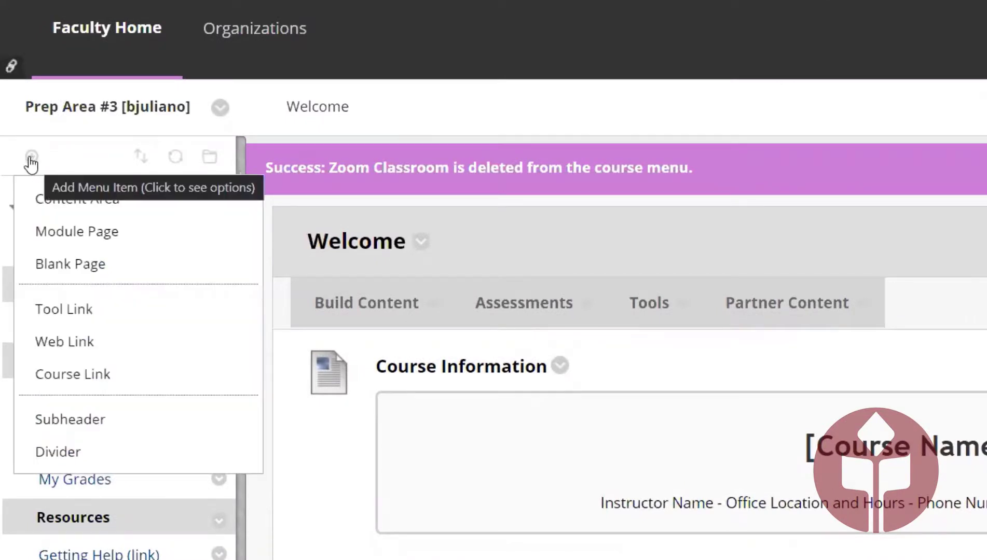
{"action": "left_click", "coordinate": [39, 201]}
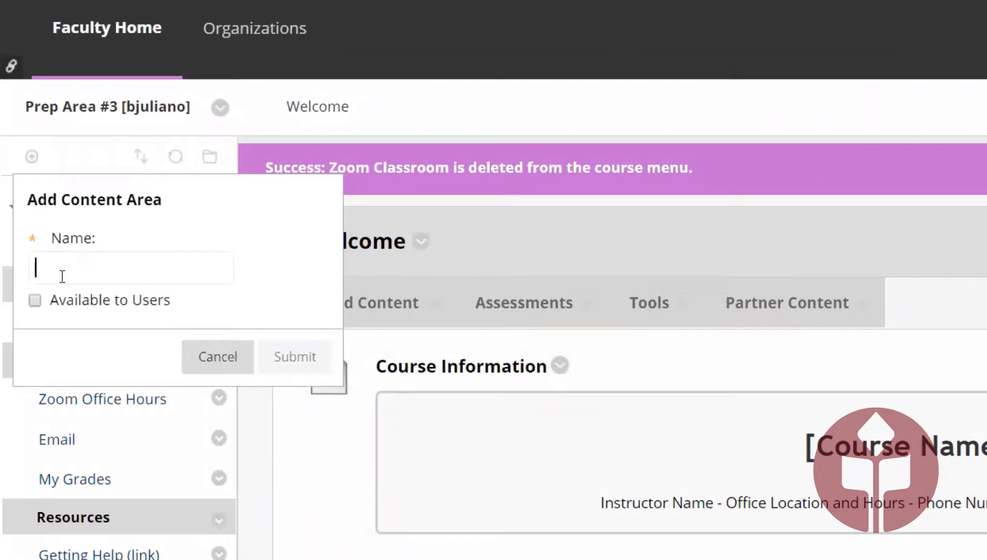
{"action": "type", "text": "Zoom "}
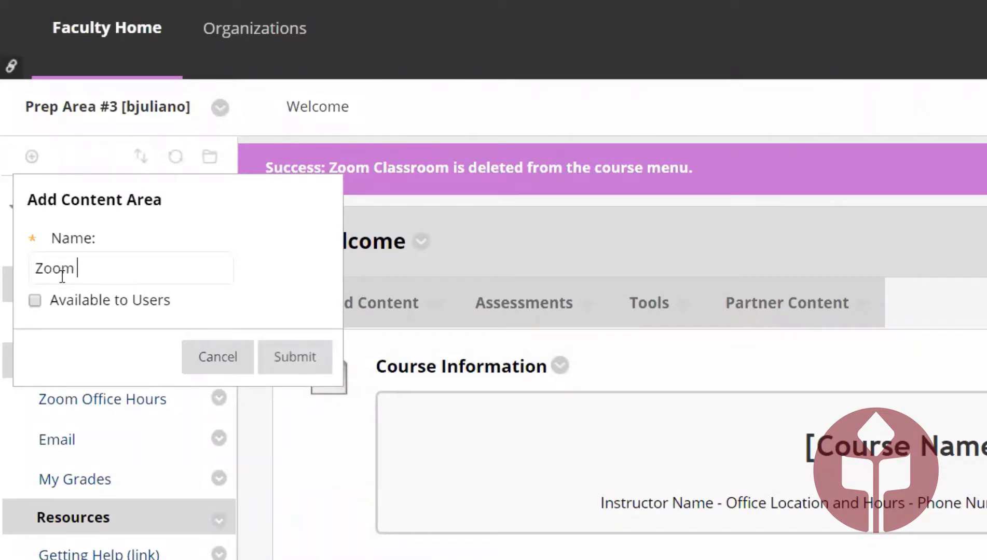
{"action": "type", "text": "Online Class"}
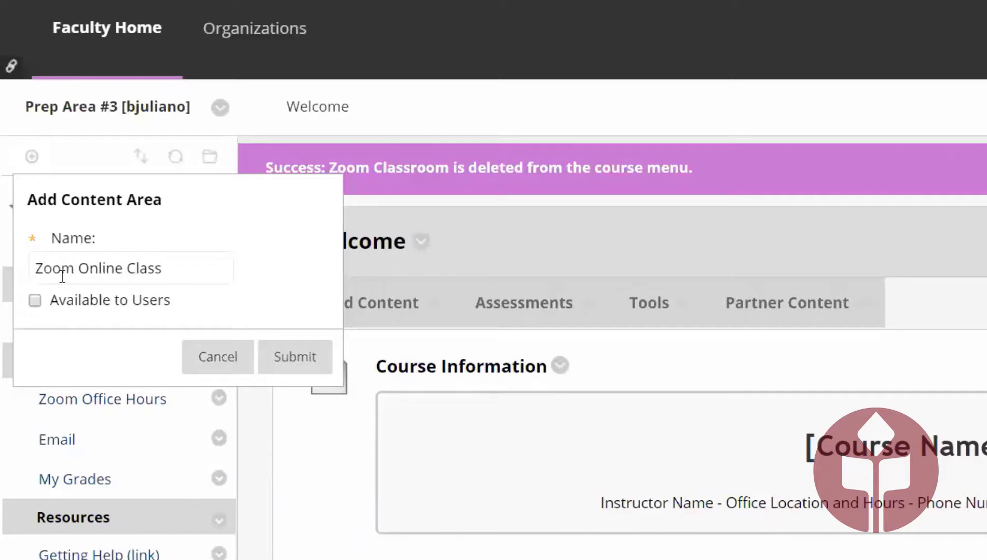
{"action": "left_click", "coordinate": [38, 305]}
{"action": "left_click", "coordinate": [304, 368]}
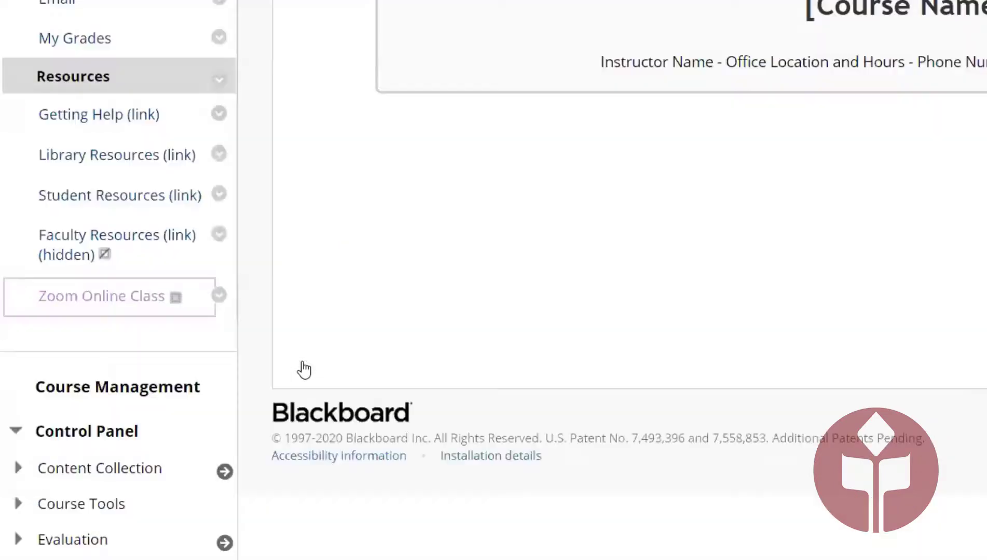
- Move the Zoom Online Class item in the course menu directly below Welcome, above the Content subheader
{"action": "scroll", "coordinate": [370, 413], "scroll_direction": "up", "scroll_amount": 4}
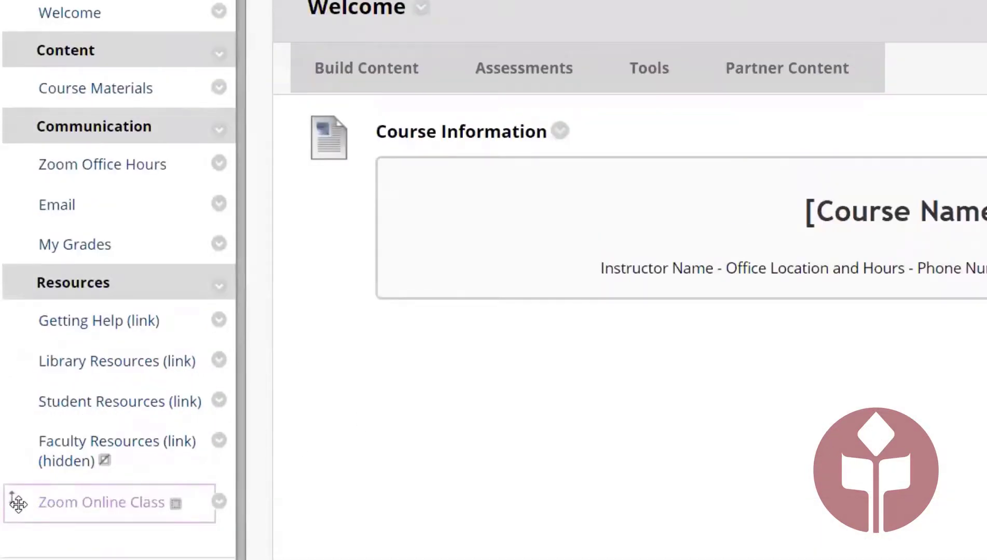
{"action": "left_click_drag", "start_coordinate": [18, 503], "coordinate": [36, 82]}
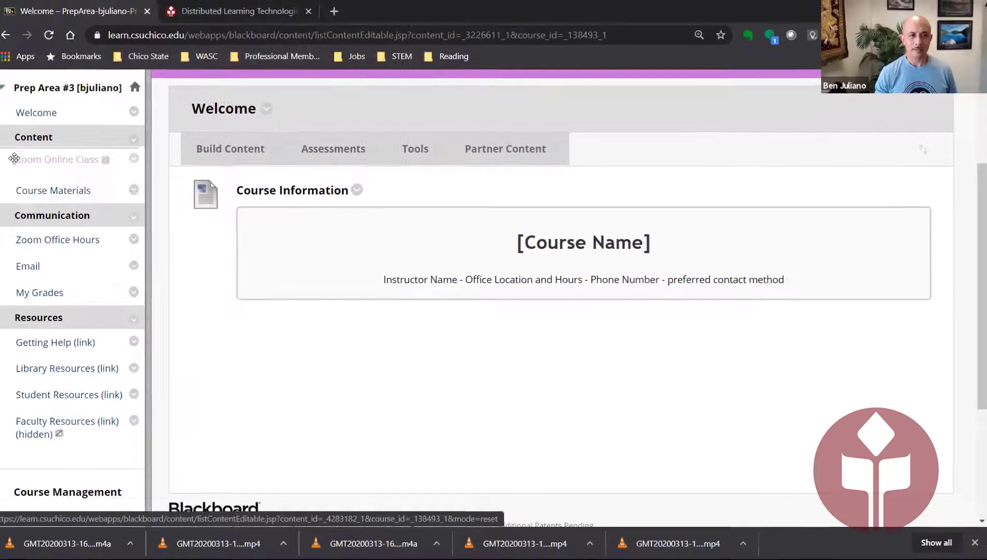
{"action": "left_click_drag", "start_coordinate": [14, 158], "coordinate": [42, 155]}
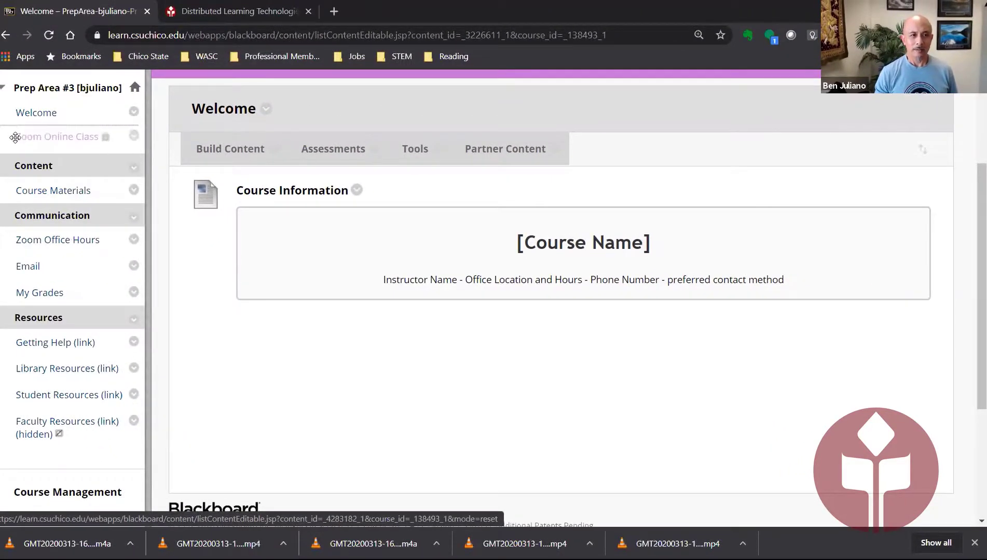
{"action": "scroll", "coordinate": [234, 383], "scroll_direction": "up", "scroll_amount": 3}
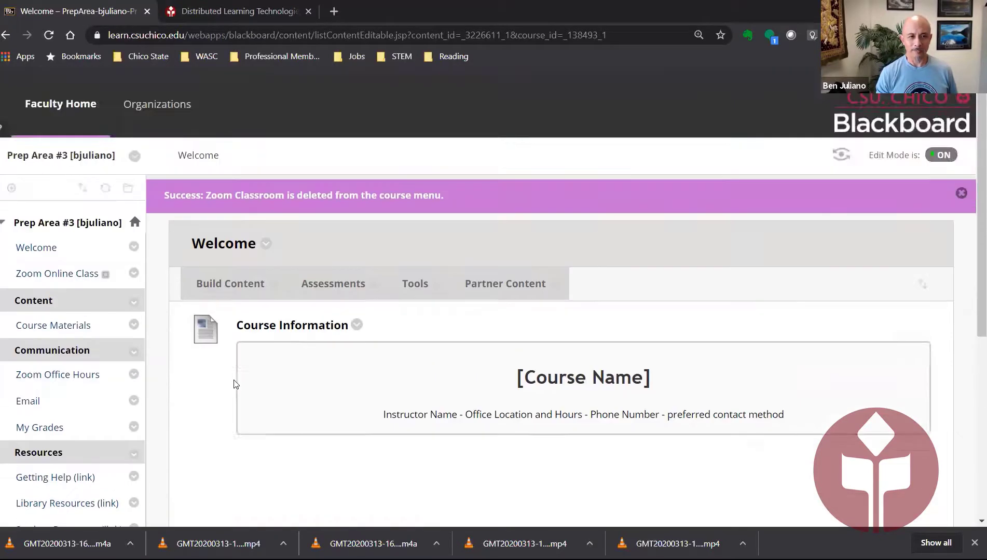
{"action": "scroll", "coordinate": [234, 383], "scroll_direction": "up", "scroll_amount": 1}
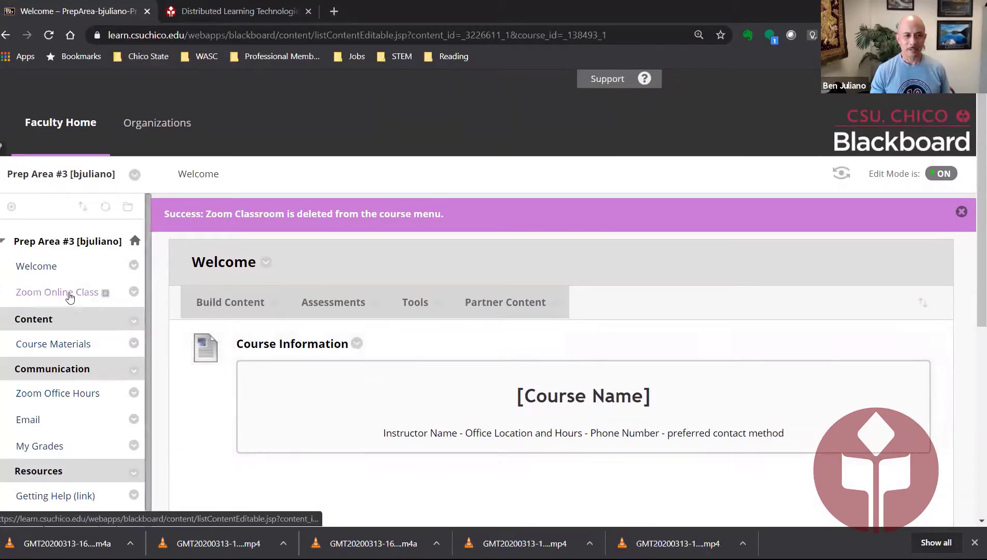
- Create a Zoom tool link named "Attend Mon/Wed/Fri 1:00-2:00 PM Lecture" in the Zoom Online Class content area and submit it
{"action": "left_click", "coordinate": [68, 293]}
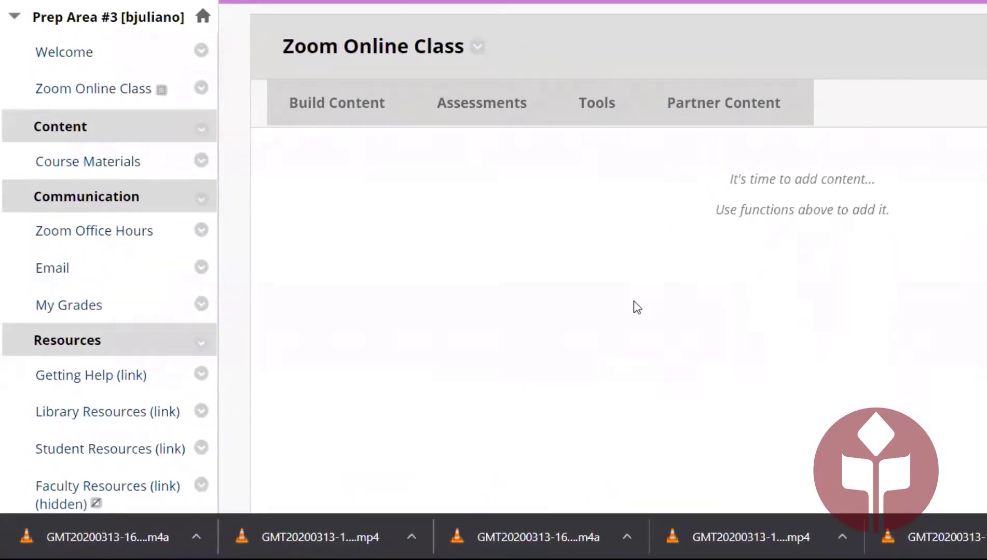
{"action": "left_click", "coordinate": [595, 106]}
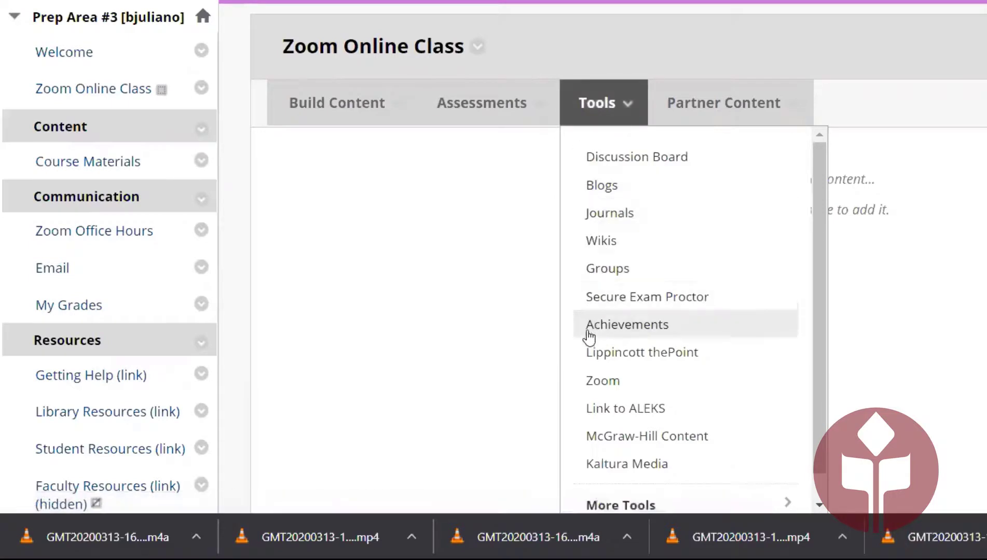
{"action": "left_click", "coordinate": [593, 380]}
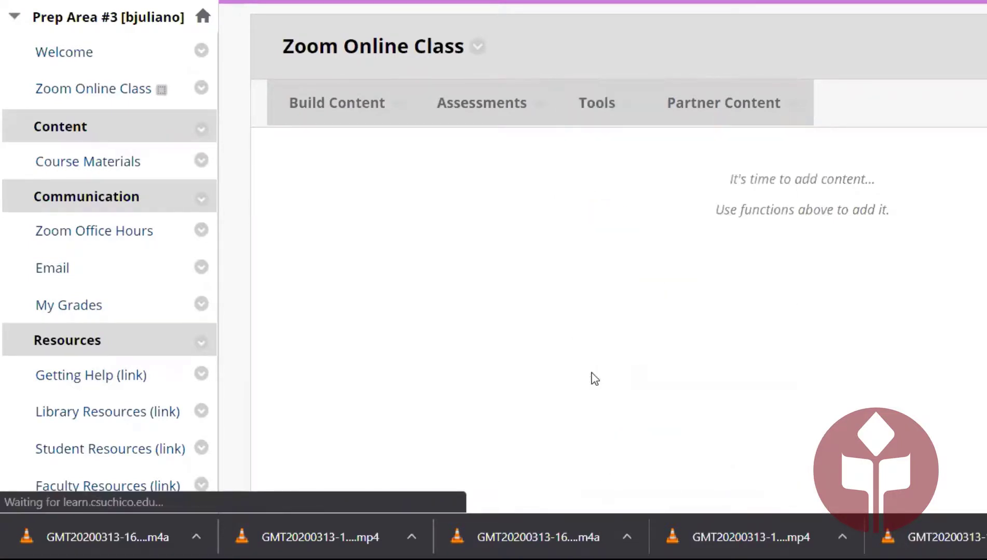
{"action": "scroll", "coordinate": [798, 303], "scroll_direction": "down", "scroll_amount": 2}
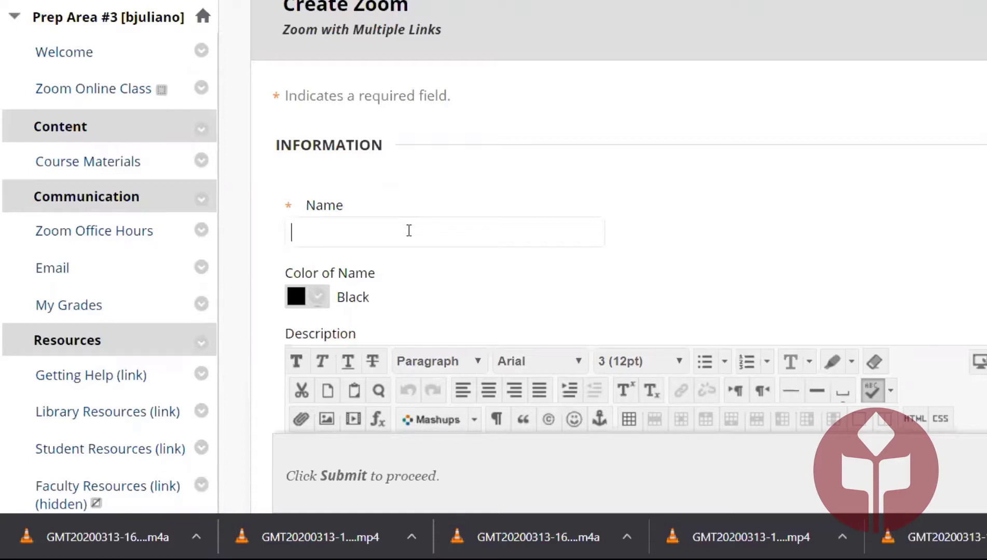
{"action": "type", "text": "Attend Mon"}
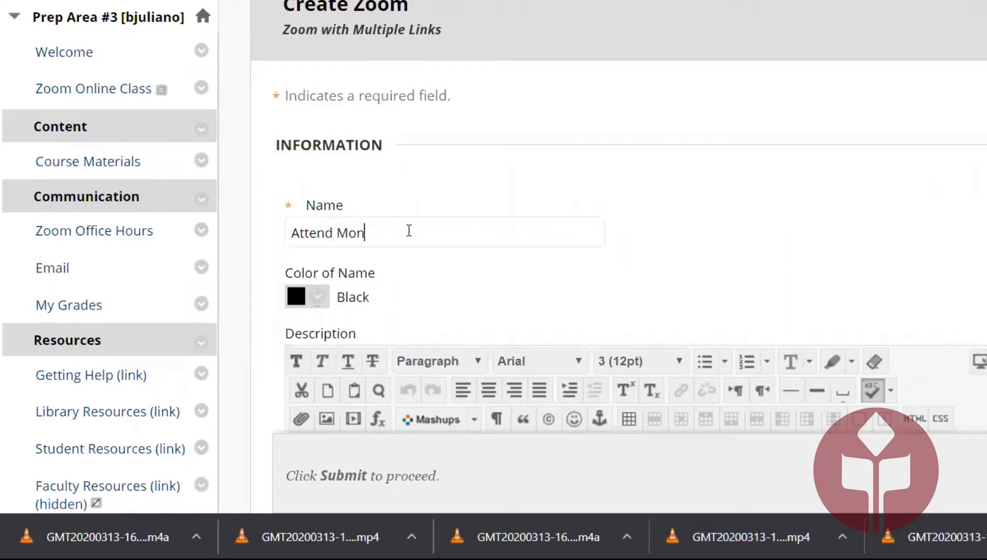
{"action": "type", "text": "/Wed/Fri 1:00-2:00"}
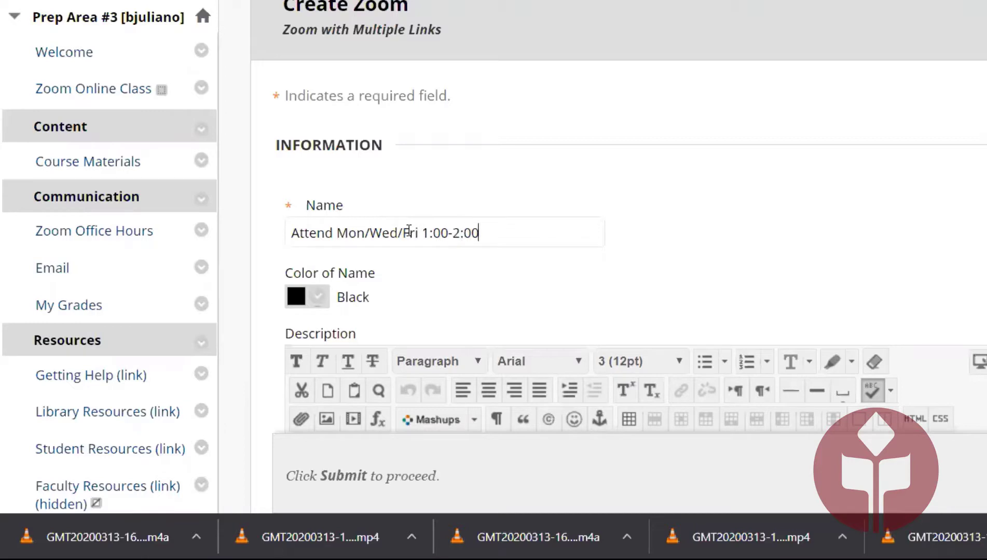
{"action": "type", "text": " PM Lecture"}
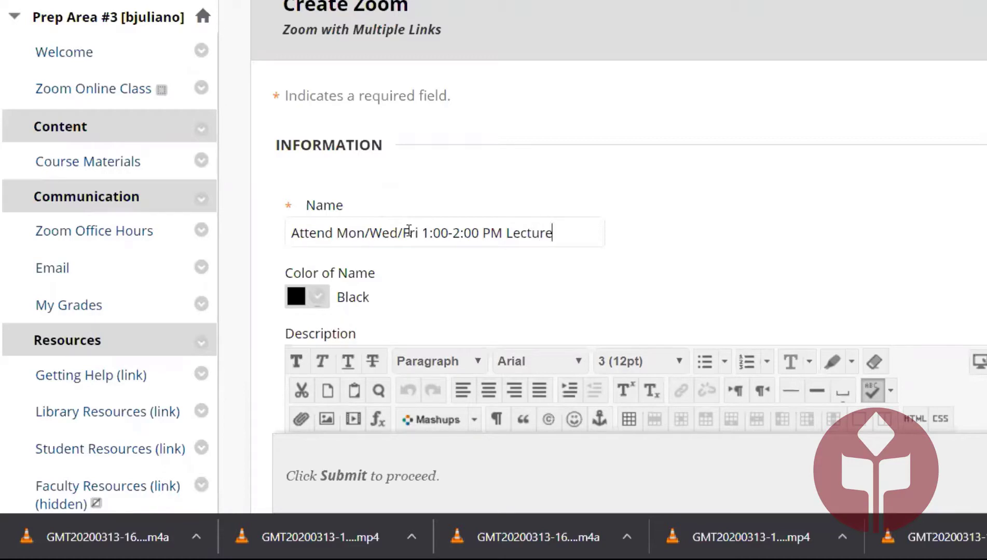
{"action": "scroll", "coordinate": [680, 214], "scroll_direction": "down", "scroll_amount": 5}
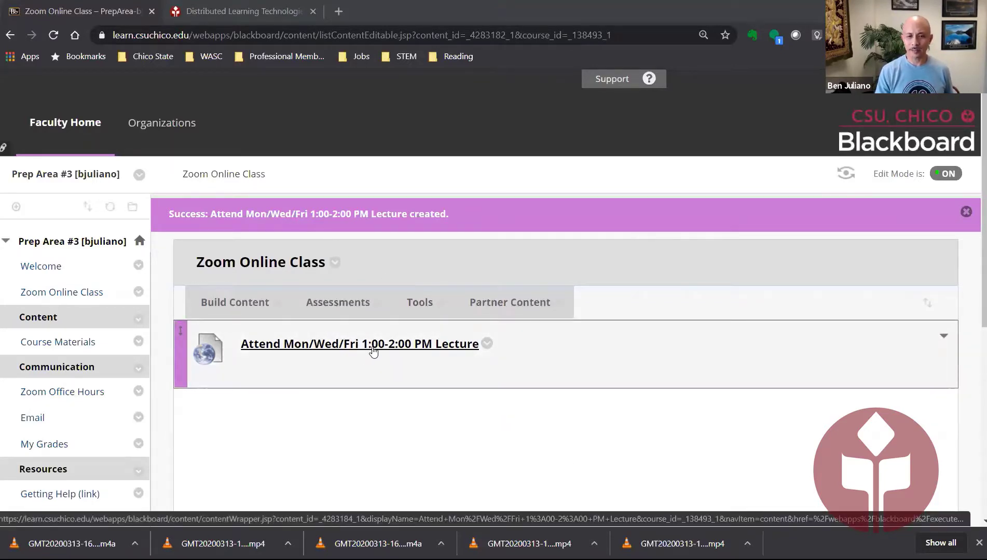
- Open csuchico.zoom.us in a new browser tab and sign in to the Zoom portal
{"action": "left_click", "coordinate": [338, 12]}
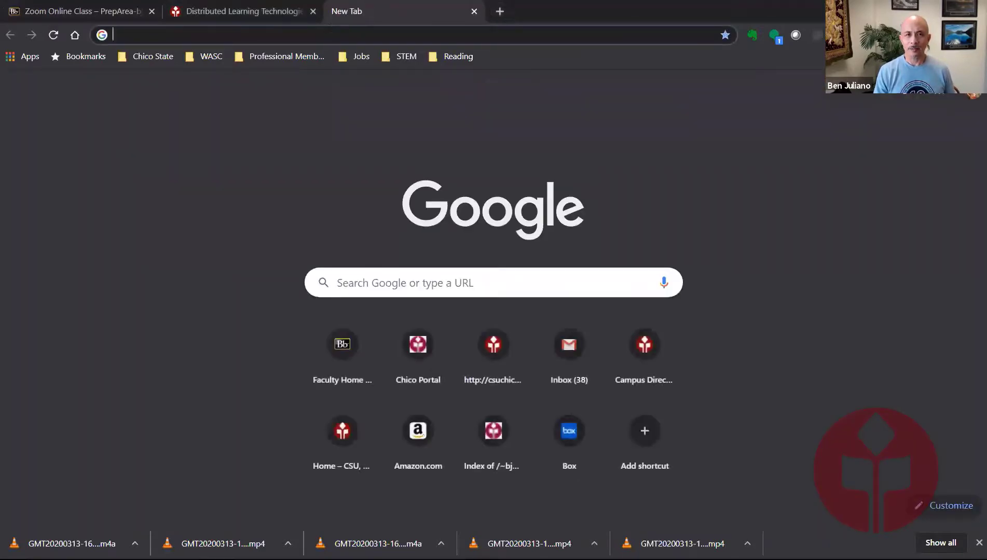
{"action": "type", "text": "csuch"}
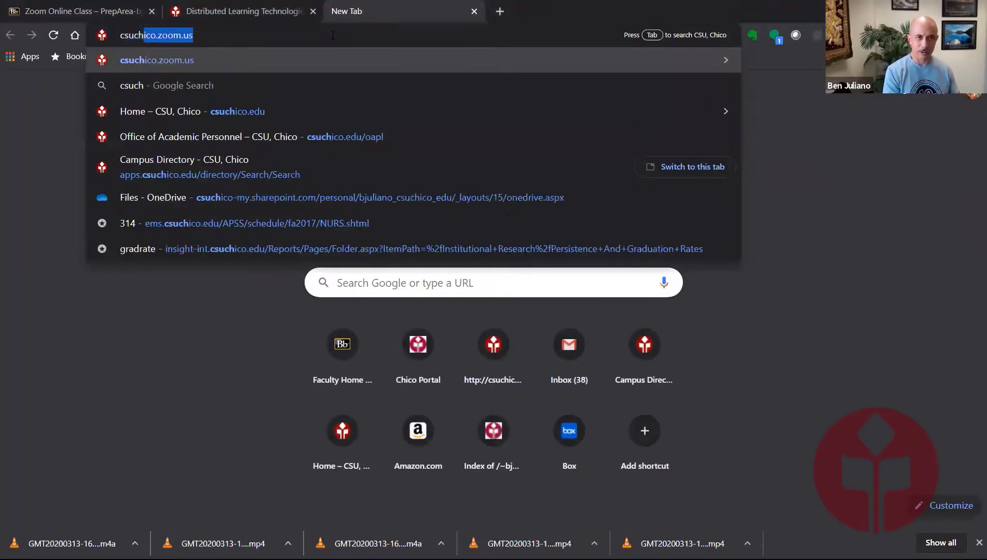
{"action": "type", "text": "ico.zoom.us"}
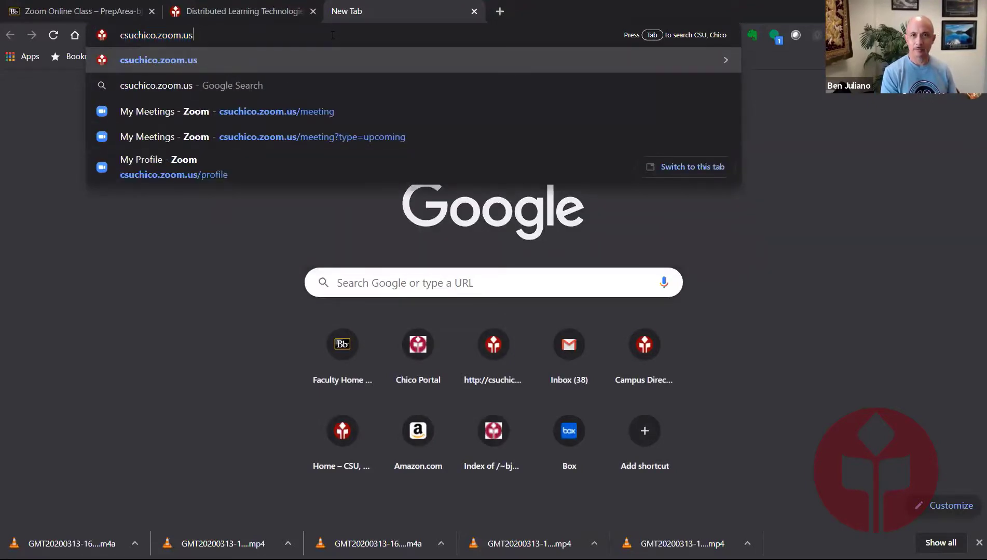
{"action": "key", "text": "Return"}
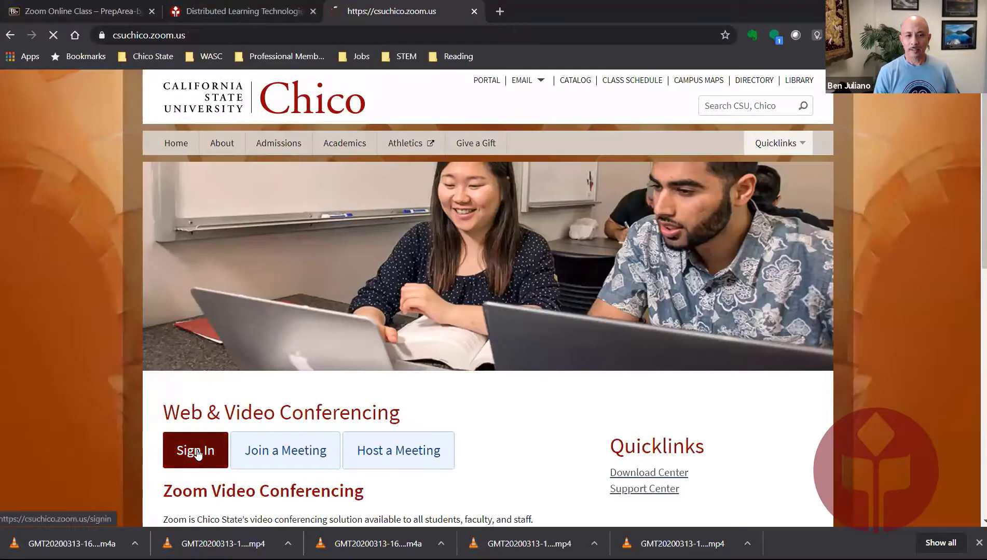
{"action": "left_click", "coordinate": [197, 452]}
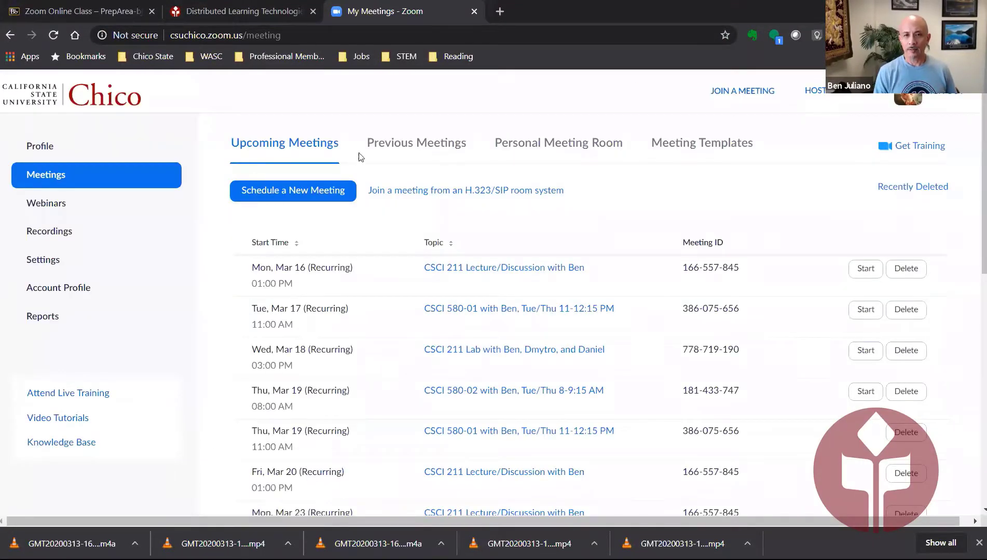
- Find the Prep Area #3 meeting among the previous meetings and open it for editing
{"action": "left_click", "coordinate": [381, 146]}
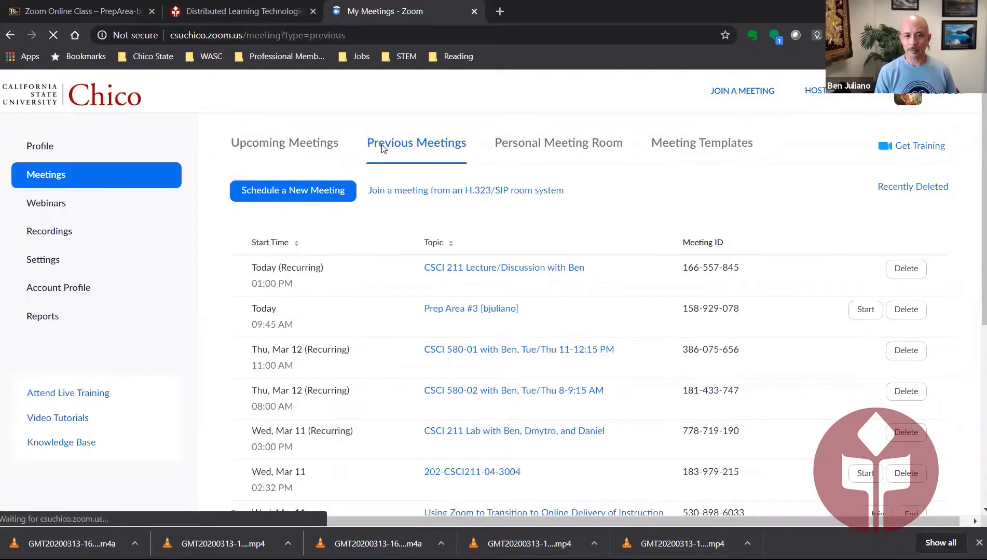
{"action": "left_click", "coordinate": [474, 315]}
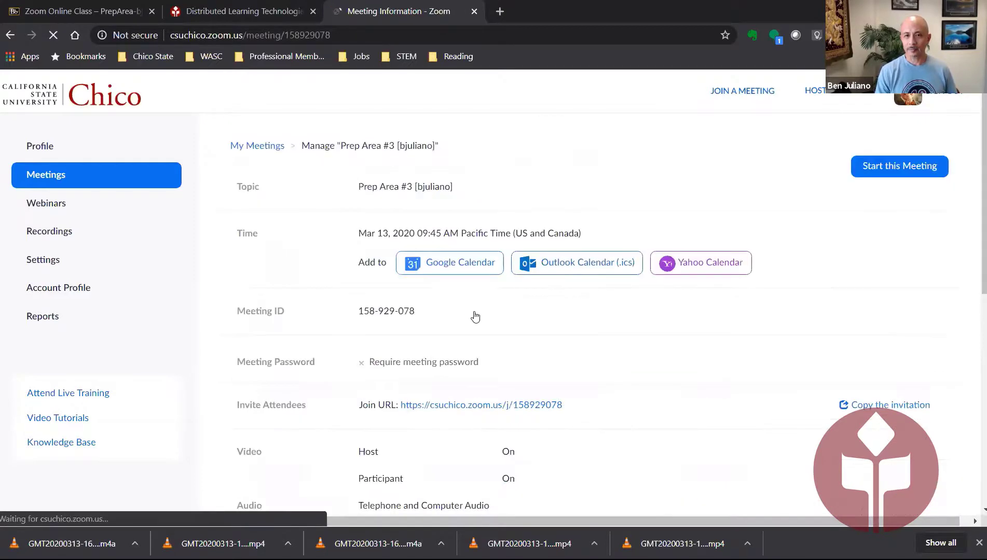
{"action": "scroll", "coordinate": [771, 344], "scroll_direction": "down", "scroll_amount": 8}
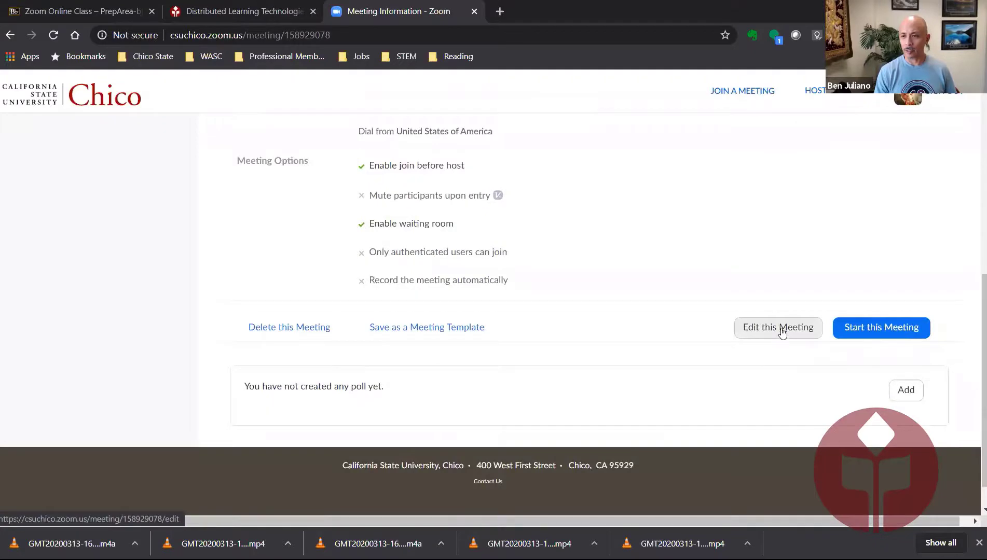
{"action": "left_click", "coordinate": [782, 332]}
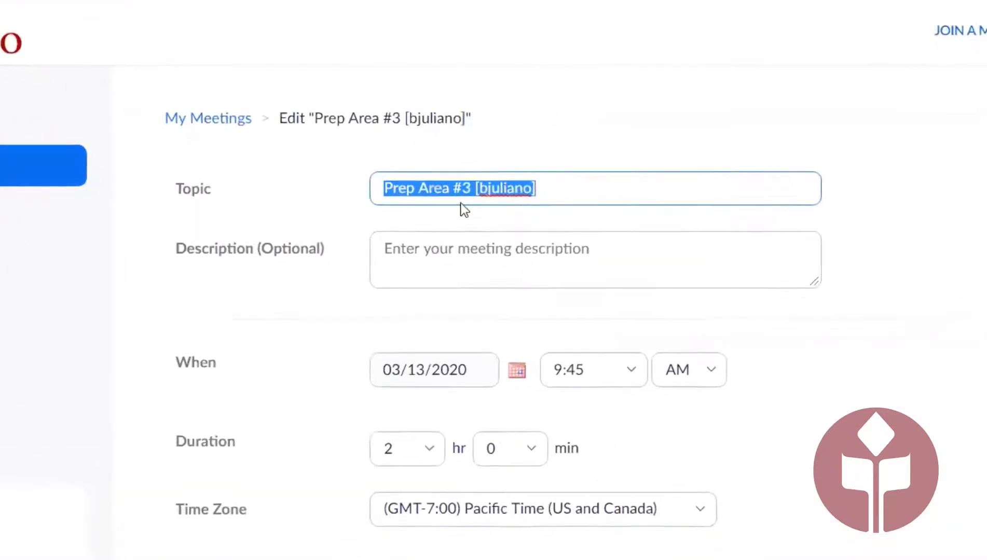
- Replace the meeting topic with "CSCI 310 Mon/Wed/Fri 1:00-2:00 PM Lecture"
{"action": "left_click", "coordinate": [535, 188]}
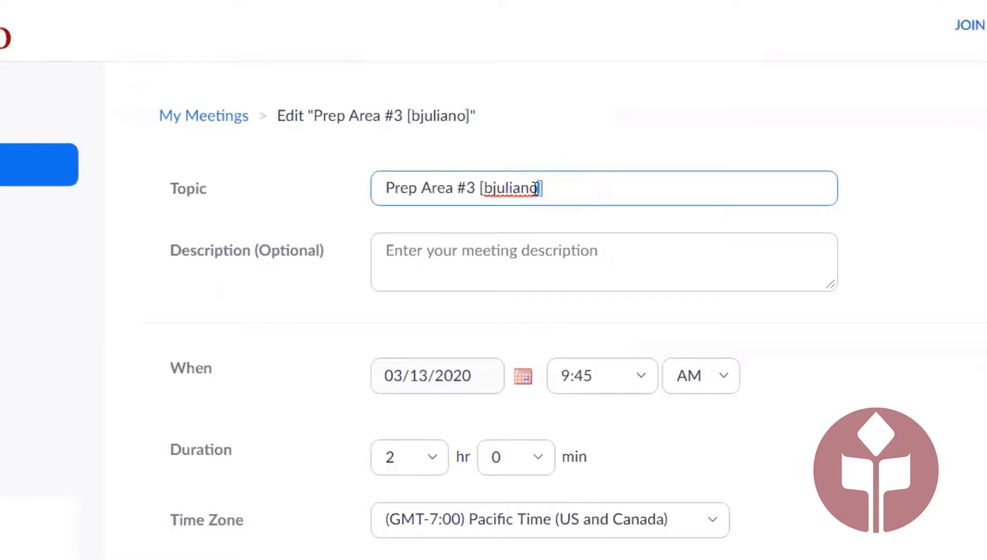
{"action": "triple_click", "coordinate": [535, 188]}
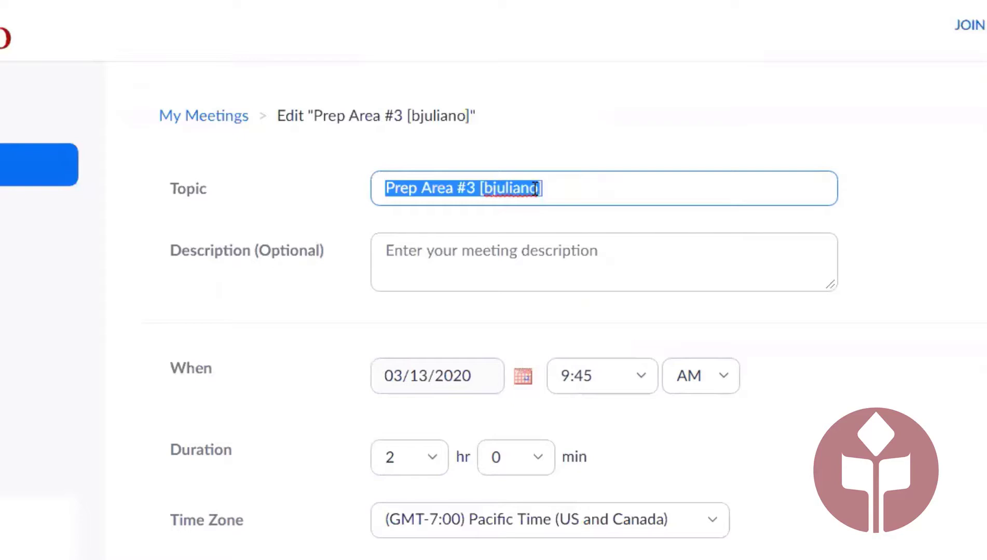
{"action": "type", "text": "CSCI"}
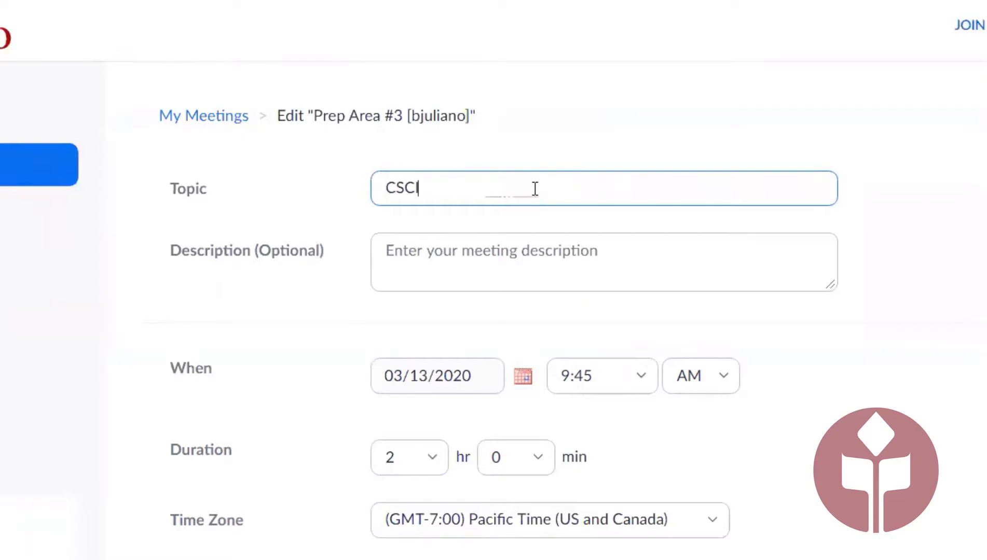
{"action": "type", "text": " 310 Mon/"}
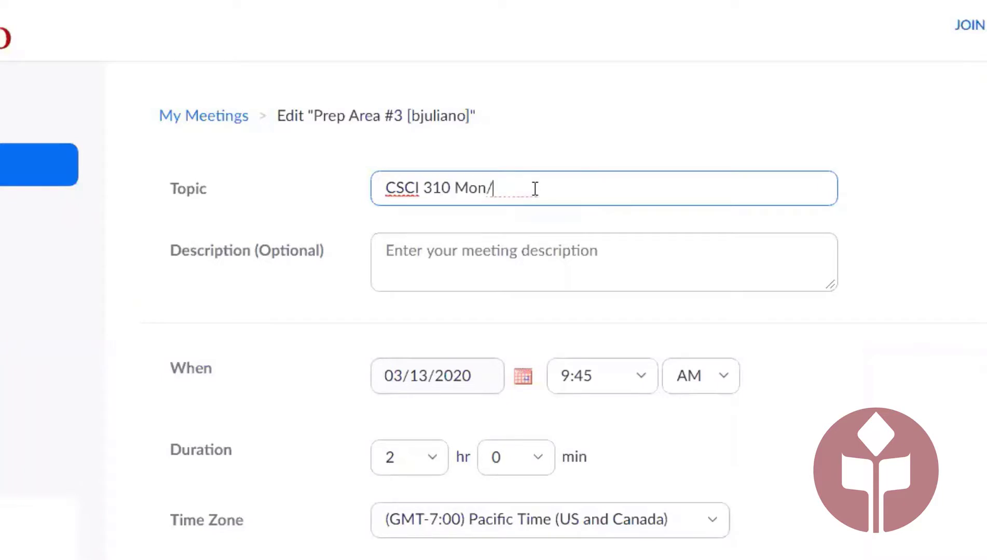
{"action": "type", "text": "Wed/Fri 1:00-2:00"}
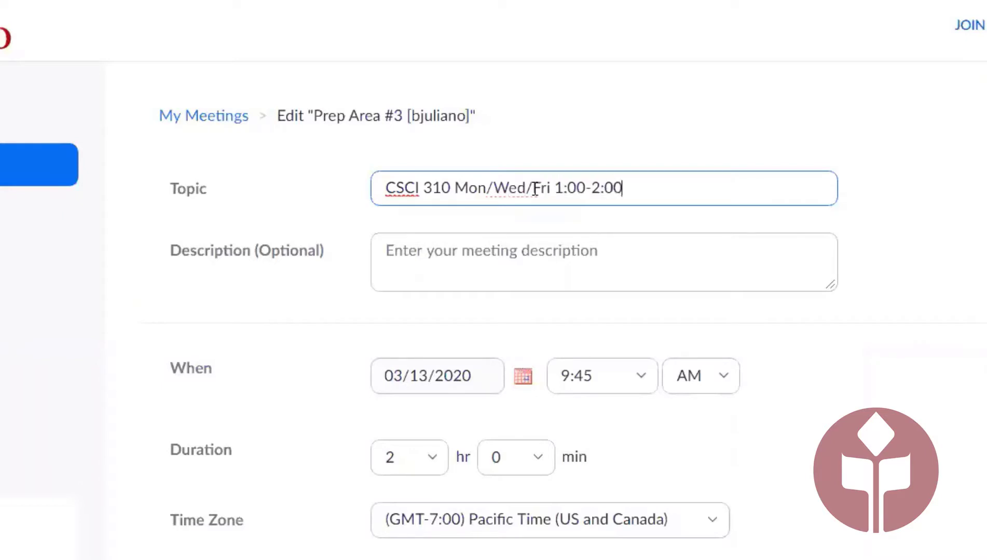
{"action": "type", "text": " PM Lecture"}
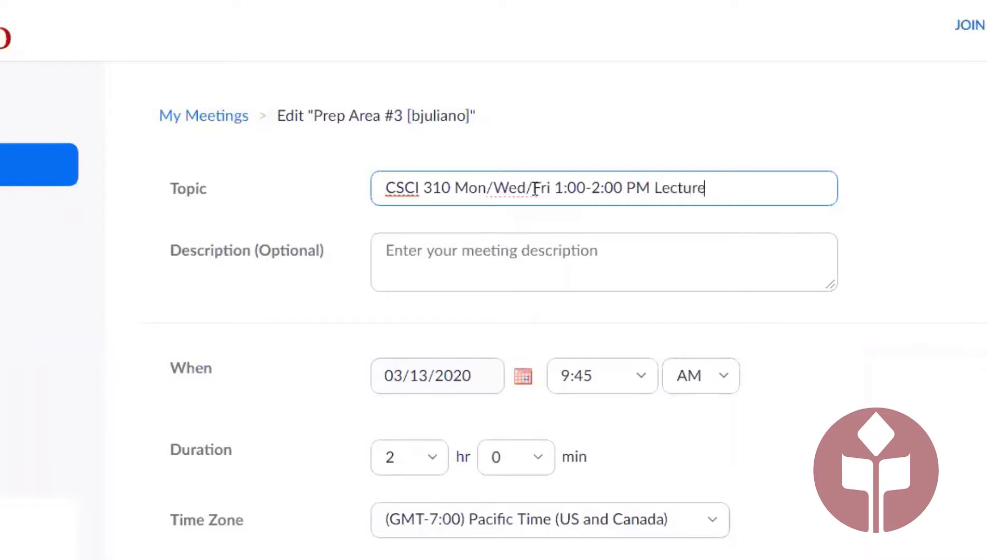
{"action": "scroll", "coordinate": [859, 281], "scroll_direction": "down", "scroll_amount": 2}
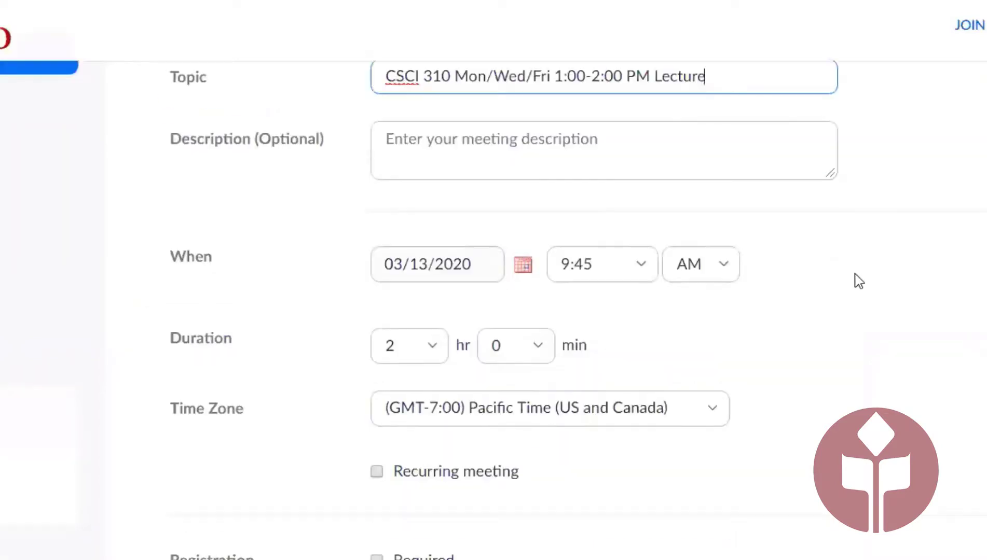
{"action": "left_click", "coordinate": [858, 281]}
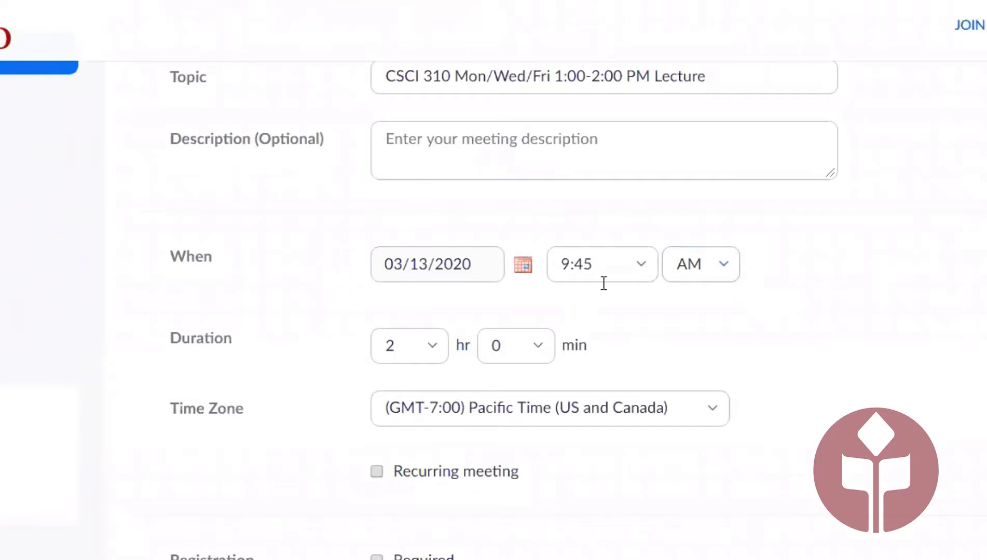
- Set the meeting's start time to 1:00 PM and its duration to 1 hour
{"action": "left_click", "coordinate": [523, 267]}
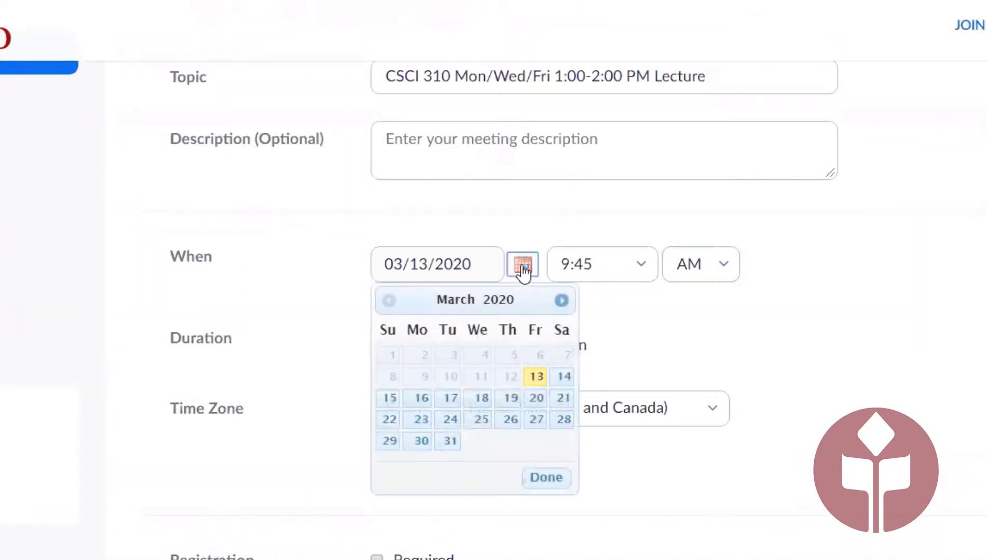
{"action": "left_click", "coordinate": [523, 267]}
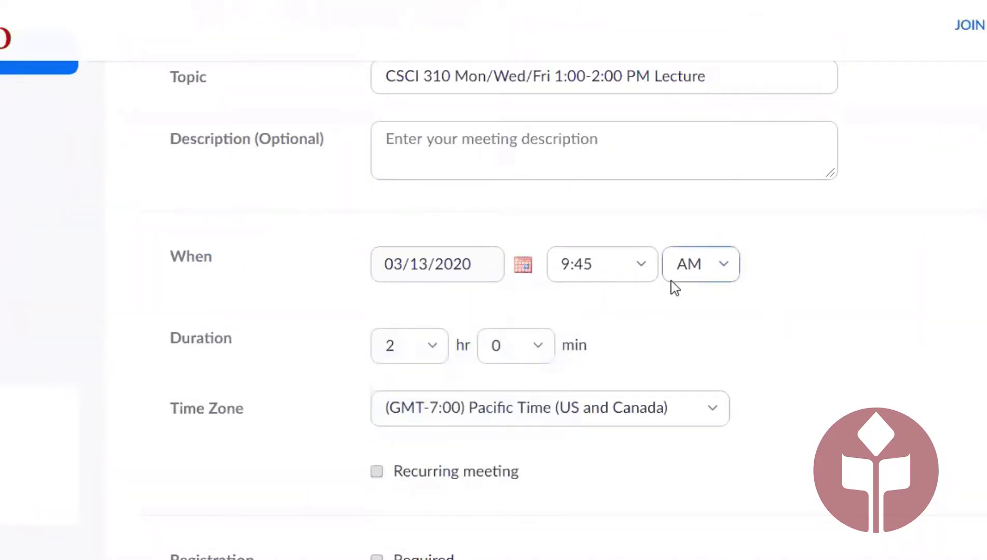
{"action": "left_click", "coordinate": [637, 275]}
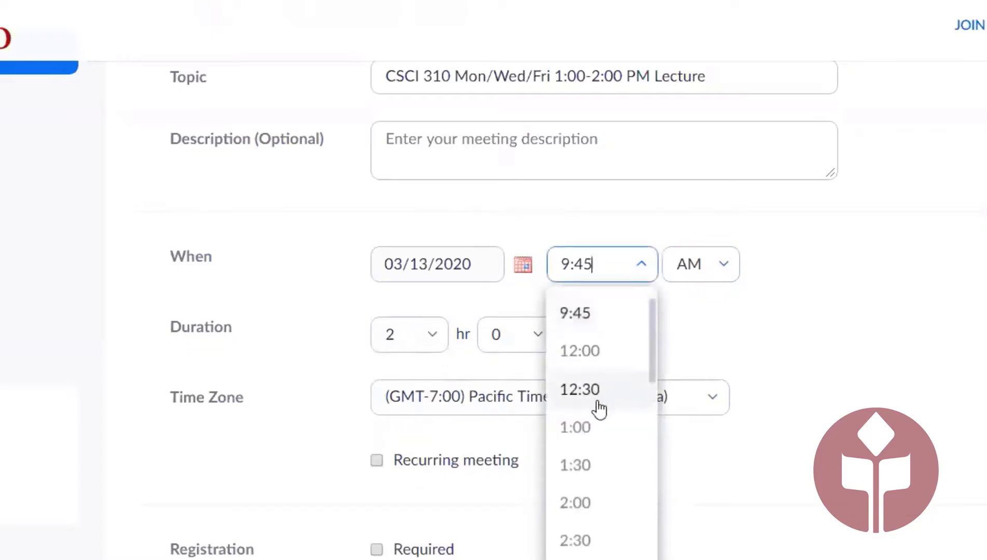
{"action": "left_click", "coordinate": [592, 426]}
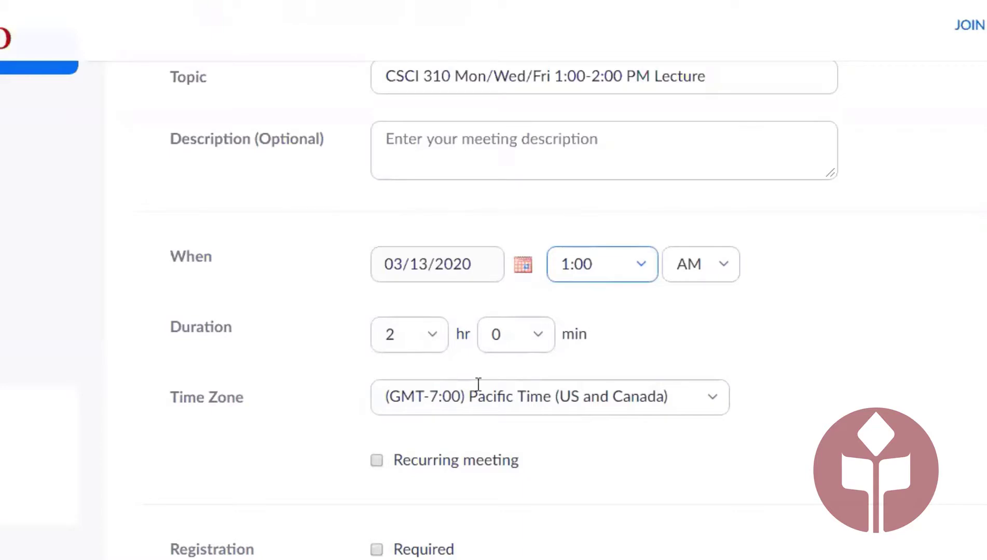
{"action": "left_click", "coordinate": [434, 339]}
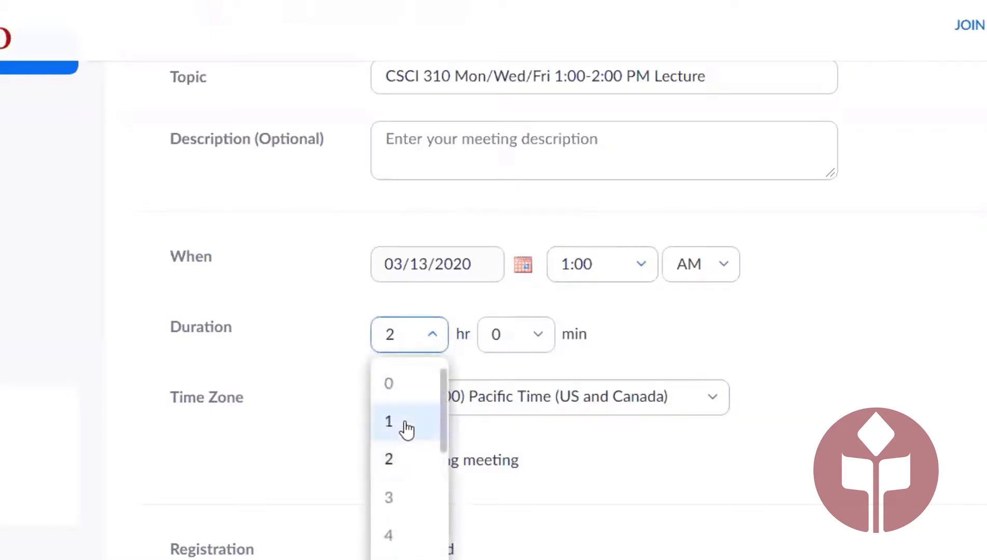
{"action": "left_click", "coordinate": [409, 426]}
{"action": "left_click", "coordinate": [720, 267]}
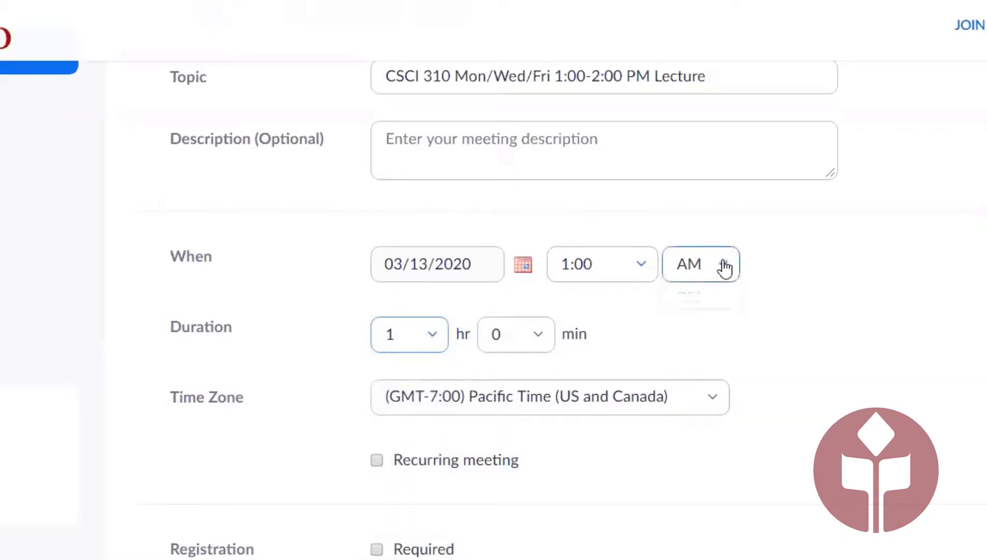
{"action": "left_click", "coordinate": [700, 352]}
- Make the meeting recur weekly on Mon, Wed and Fri, with an end date of 04/24/2020
{"action": "scroll", "coordinate": [875, 367], "scroll_direction": "down", "scroll_amount": 5}
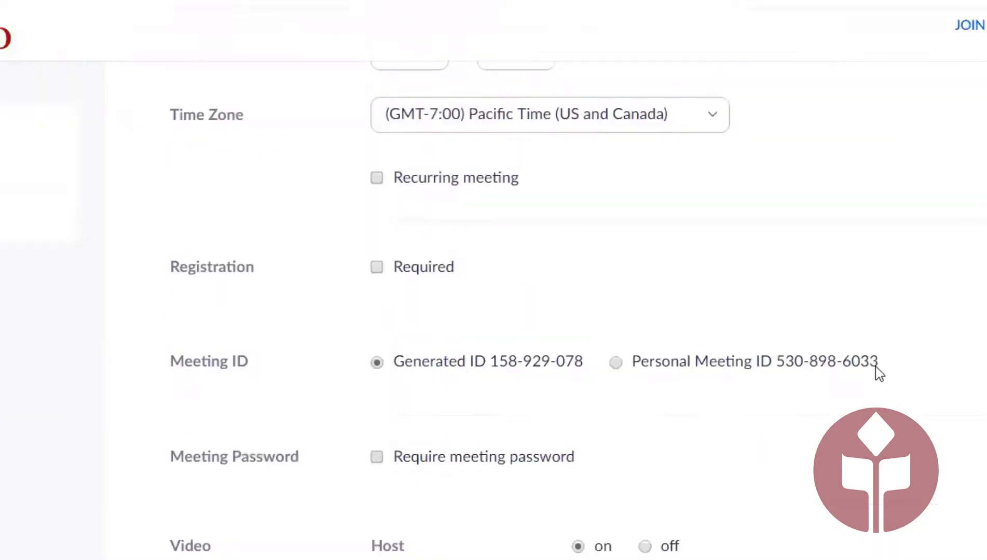
{"action": "scroll", "coordinate": [875, 368], "scroll_direction": "up", "scroll_amount": 3}
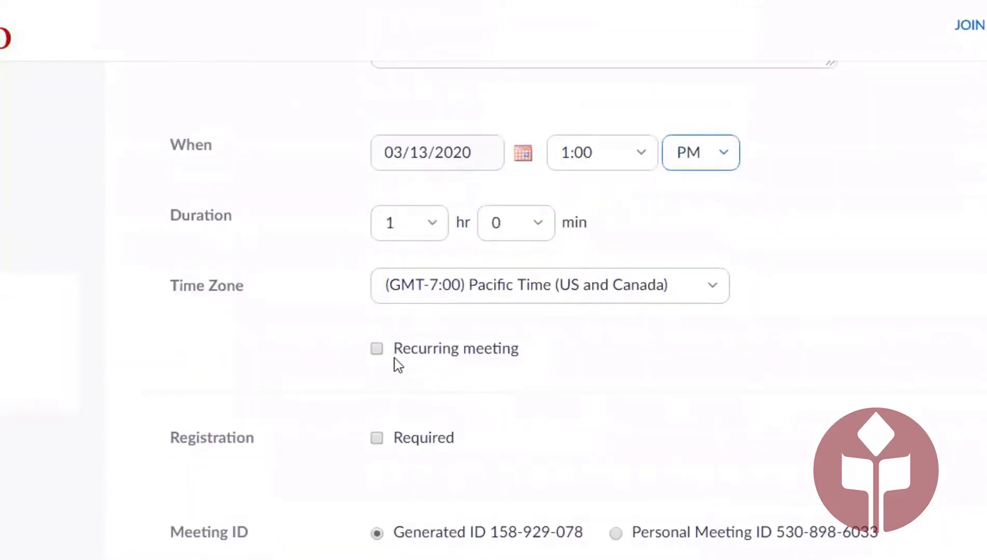
{"action": "left_click", "coordinate": [331, 322]}
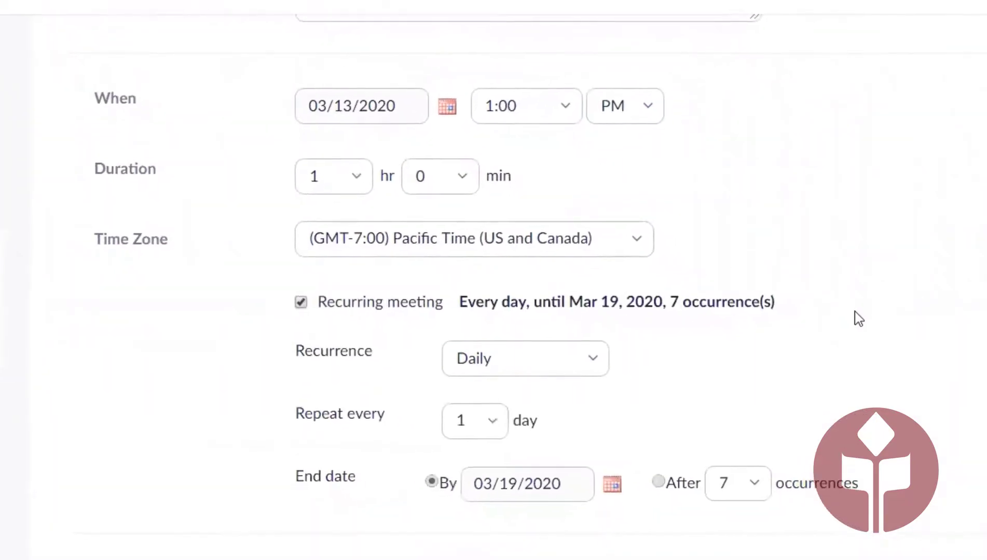
{"action": "left_click", "coordinate": [586, 249]}
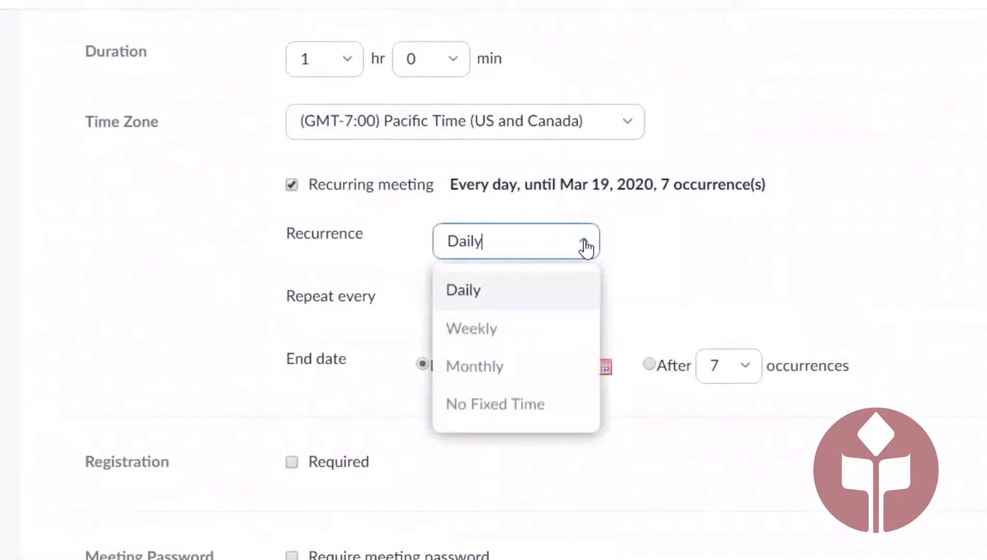
{"action": "left_click", "coordinate": [492, 335]}
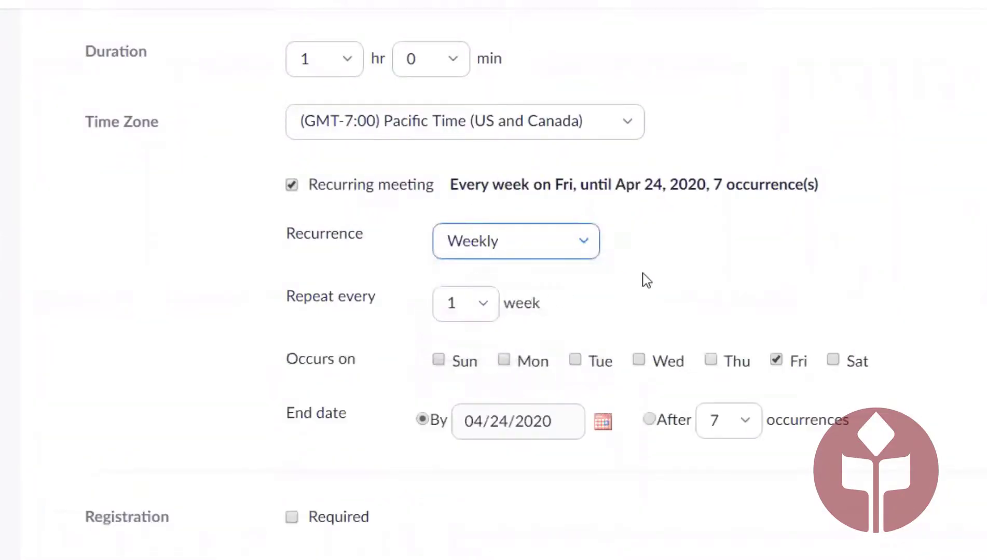
{"action": "scroll", "coordinate": [643, 275], "scroll_direction": "down", "scroll_amount": 2}
{"action": "left_click", "coordinate": [503, 249]}
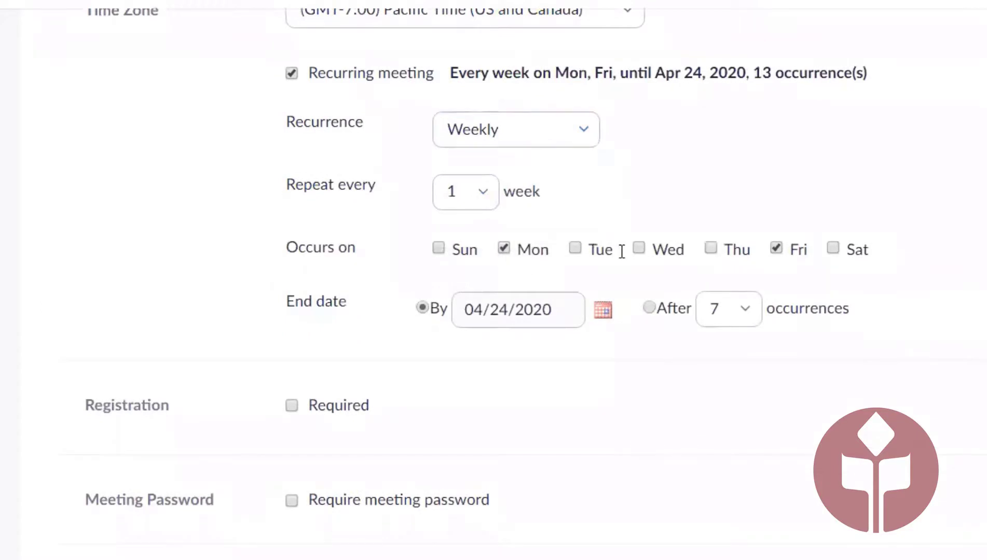
{"action": "left_click", "coordinate": [638, 249]}
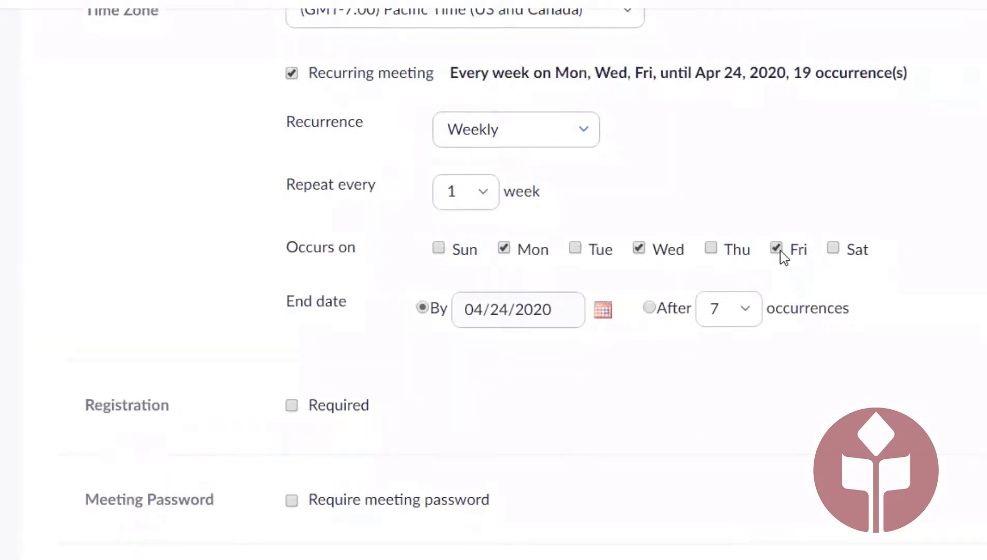
{"action": "left_click", "coordinate": [602, 311]}
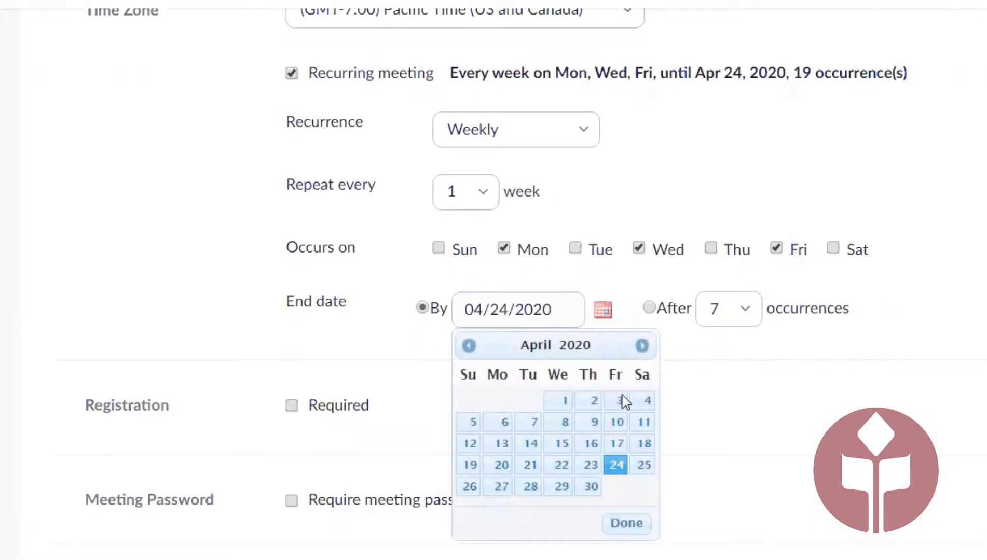
{"action": "left_click", "coordinate": [626, 469]}
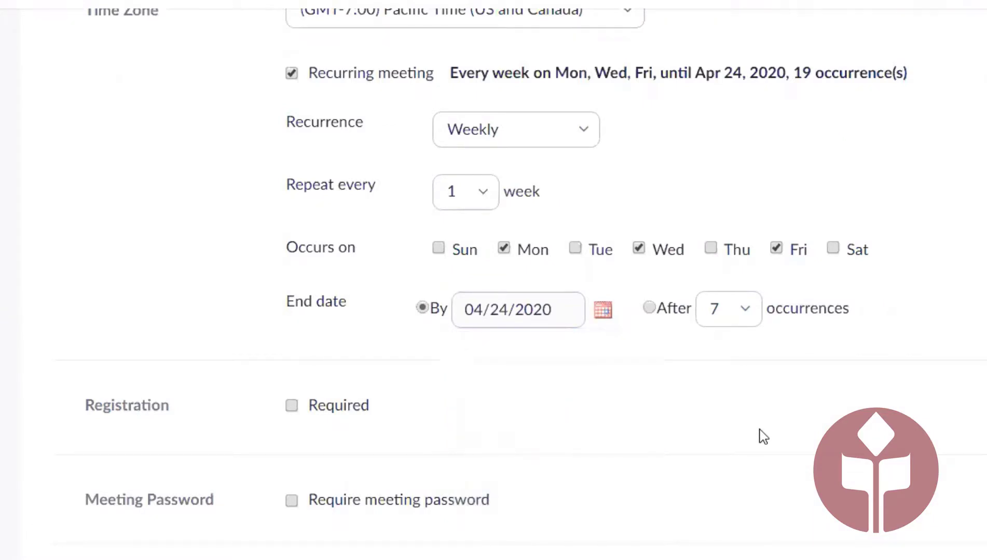
- Disable join before host, enable mute upon entry, the waiting room and automatic recording in the cloud, and save the meeting
{"action": "scroll", "coordinate": [763, 436], "scroll_direction": "down", "scroll_amount": 2}
{"action": "scroll", "coordinate": [763, 436], "scroll_direction": "down", "scroll_amount": 2}
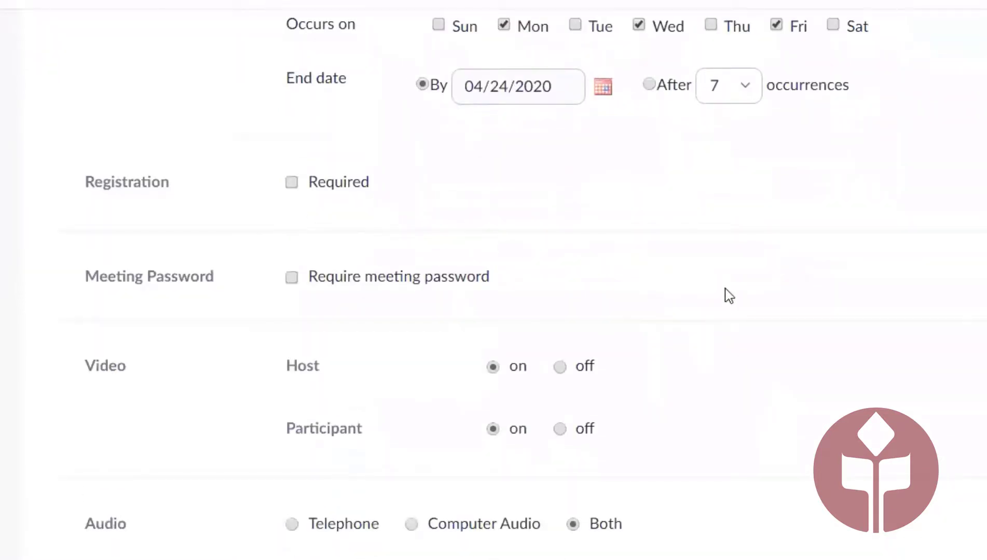
{"action": "scroll", "coordinate": [732, 303], "scroll_direction": "down", "scroll_amount": 4}
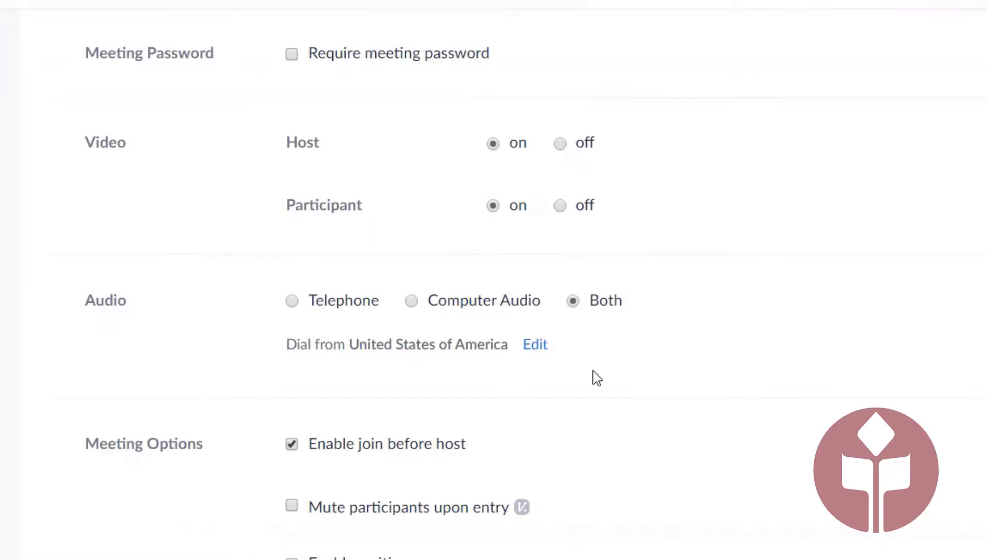
{"action": "scroll", "coordinate": [833, 370], "scroll_direction": "down", "scroll_amount": 5}
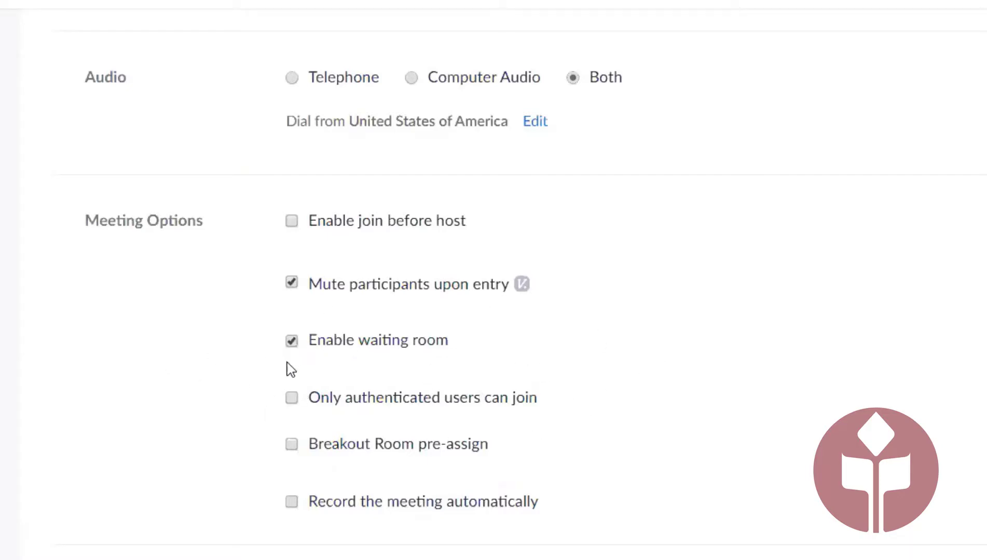
{"action": "left_click", "coordinate": [292, 502]}
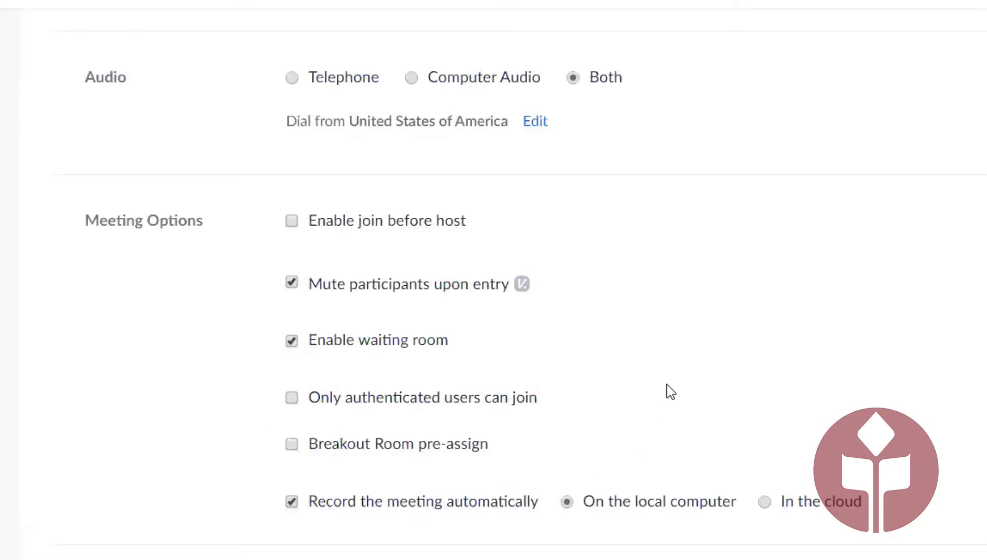
{"action": "scroll", "coordinate": [669, 391], "scroll_direction": "down", "scroll_amount": 2}
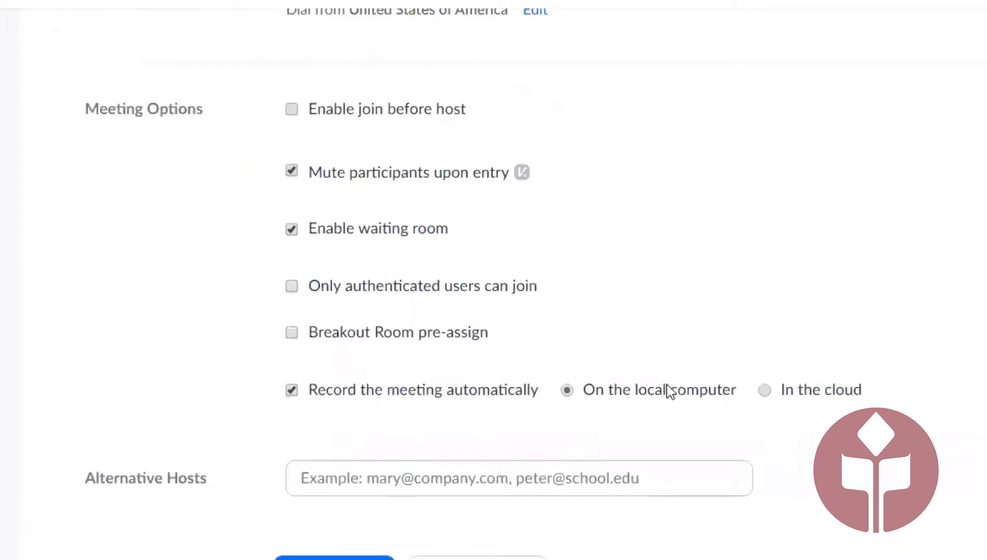
{"action": "left_click", "coordinate": [766, 396]}
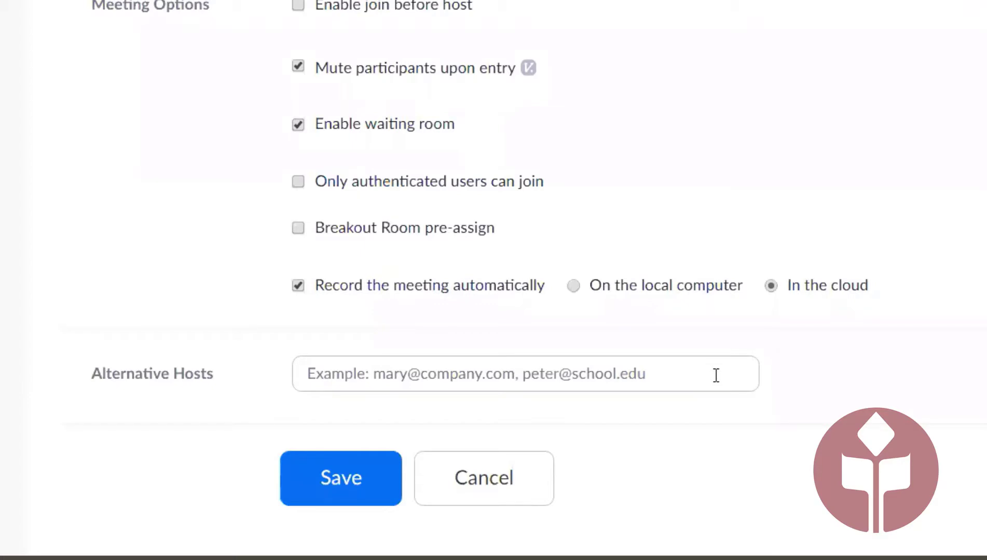
{"action": "left_click", "coordinate": [351, 478]}
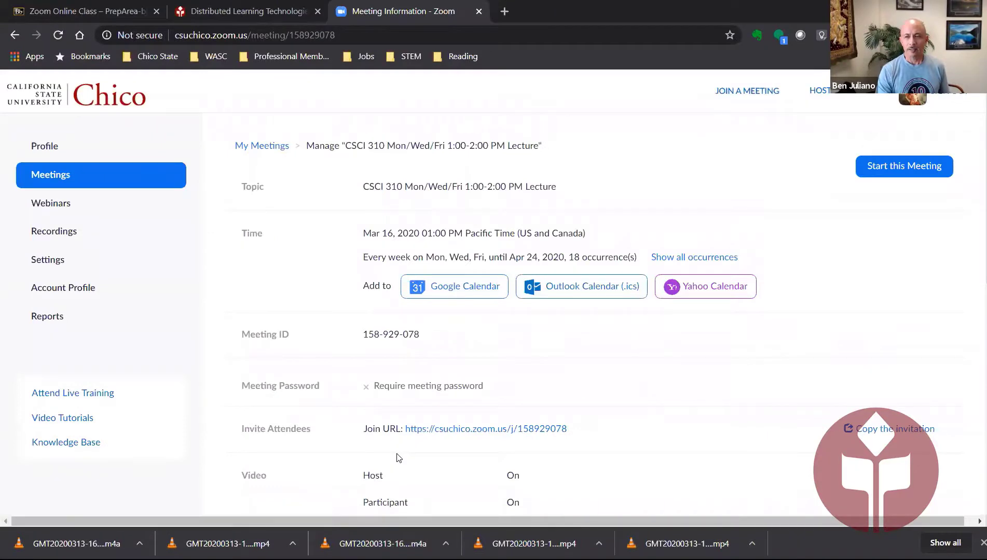
- Switch to the Distributed Learning Technologies website and open the Zoom page from its supported services
{"action": "left_click", "coordinate": [104, 15]}
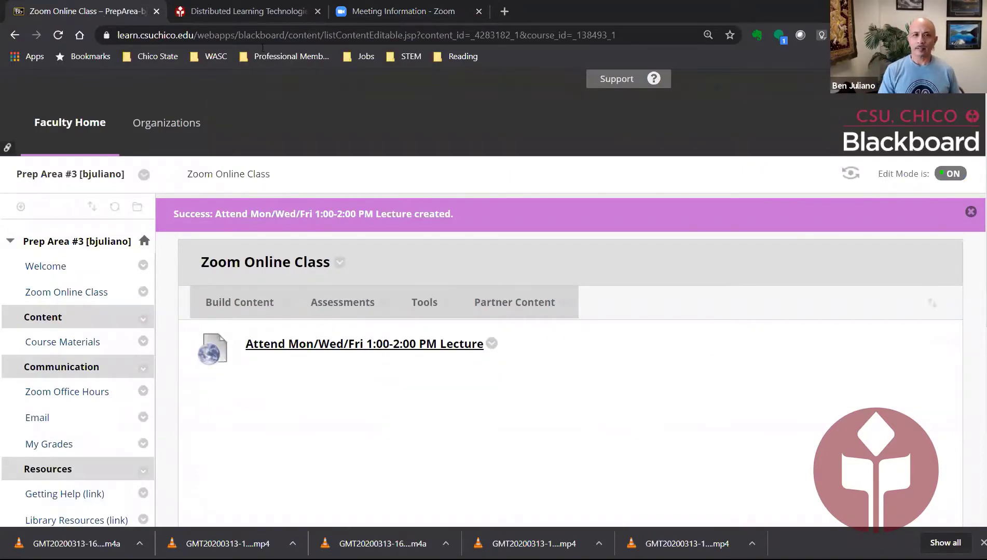
{"action": "left_click", "coordinate": [261, 13]}
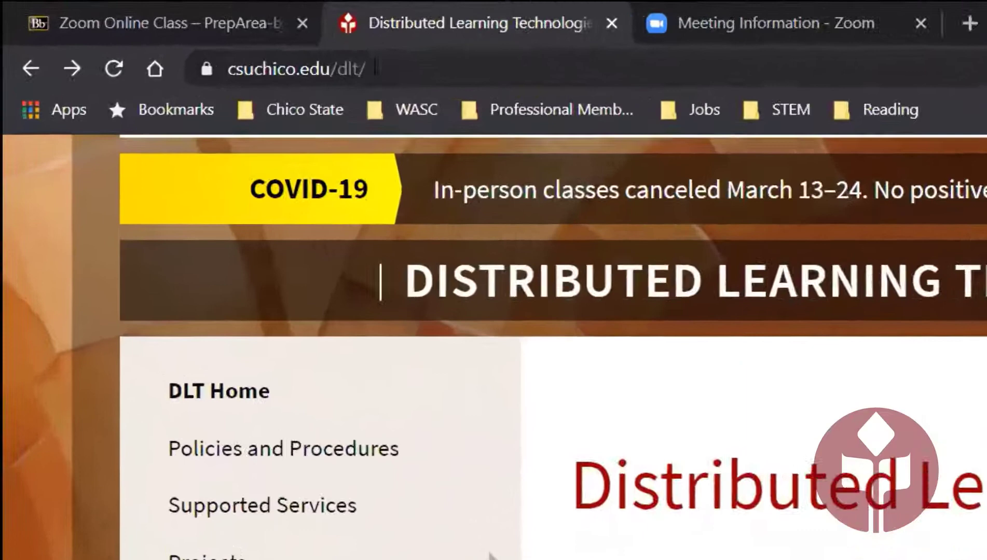
{"action": "left_click", "coordinate": [195, 35]}
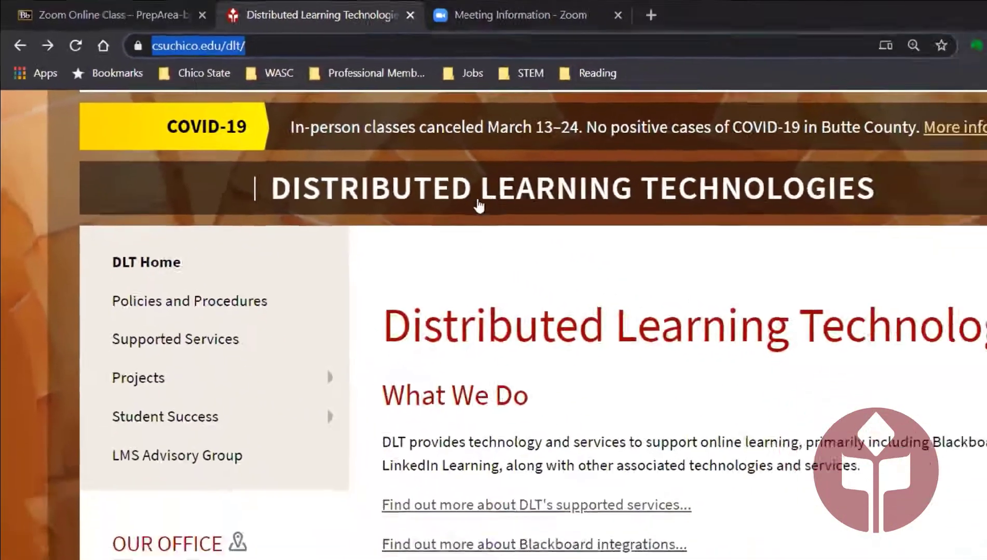
{"action": "scroll", "coordinate": [364, 213], "scroll_direction": "down", "scroll_amount": 3}
{"action": "scroll", "coordinate": [360, 229], "scroll_direction": "up", "scroll_amount": 3}
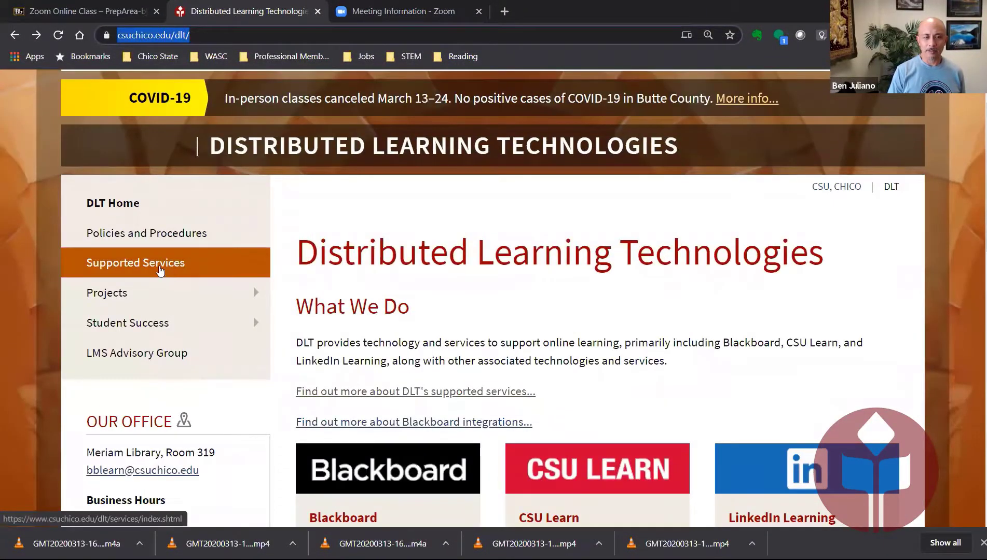
{"action": "left_click", "coordinate": [160, 267]}
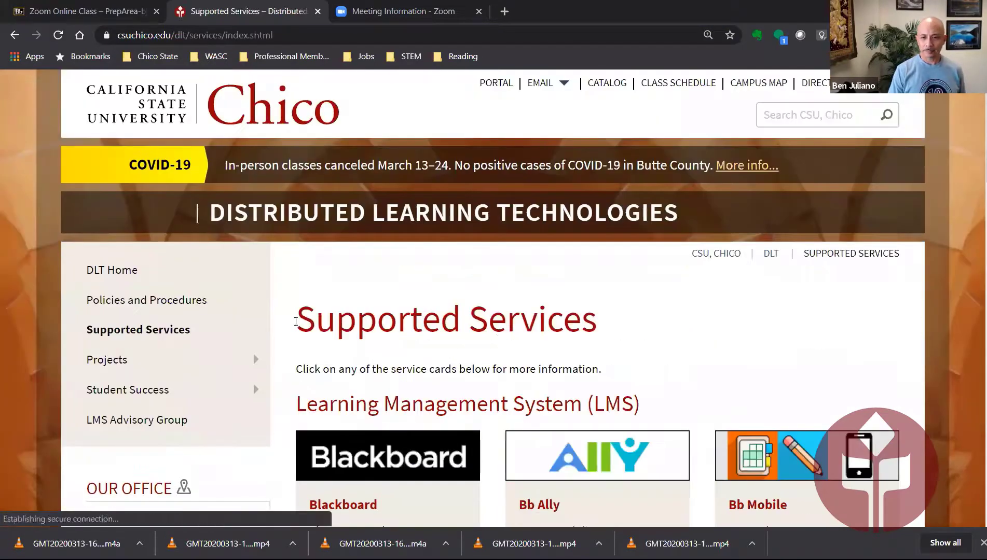
{"action": "scroll", "coordinate": [502, 332], "scroll_direction": "down", "scroll_amount": 6}
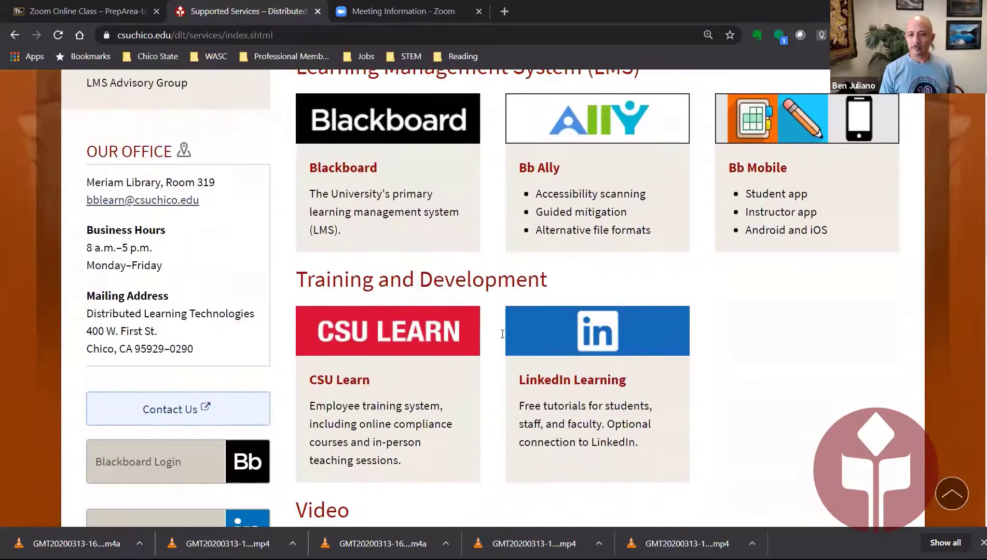
{"action": "scroll", "coordinate": [502, 338], "scroll_direction": "down", "scroll_amount": 6}
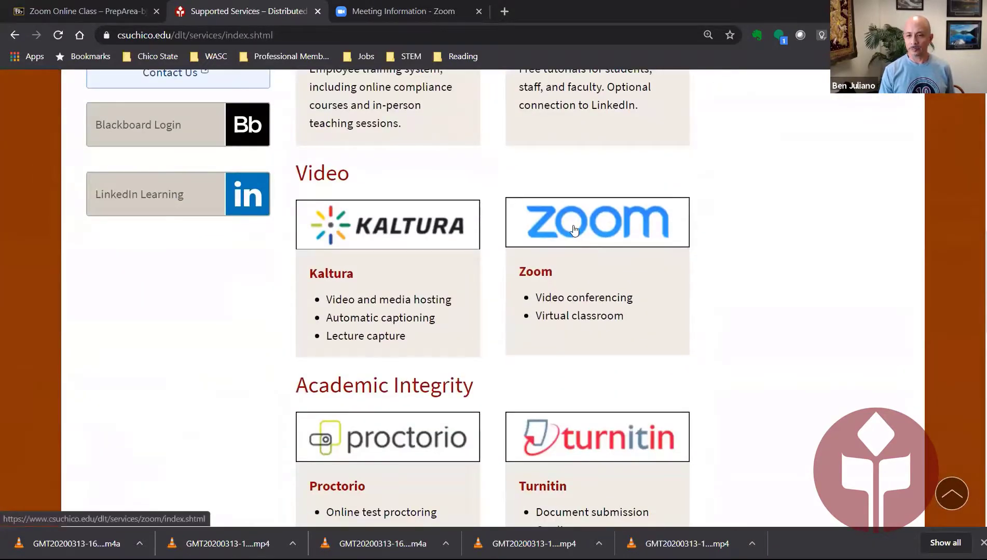
{"action": "left_click", "coordinate": [582, 228]}
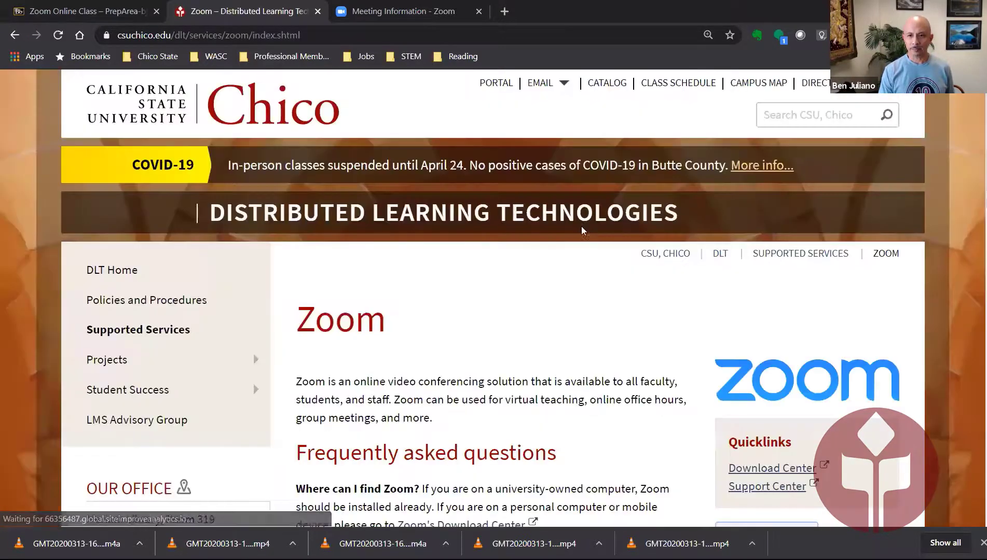
- Examine the Zoom page's frequently asked questions and the quick start guides for faculty and staff
{"action": "scroll", "coordinate": [576, 254], "scroll_direction": "down", "scroll_amount": 5}
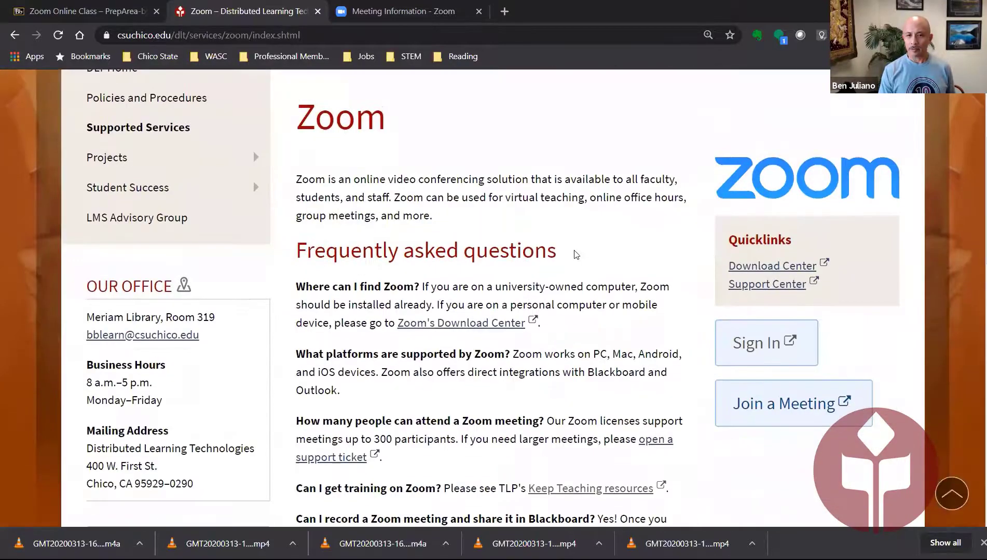
{"action": "scroll", "coordinate": [576, 254], "scroll_direction": "down", "scroll_amount": 3}
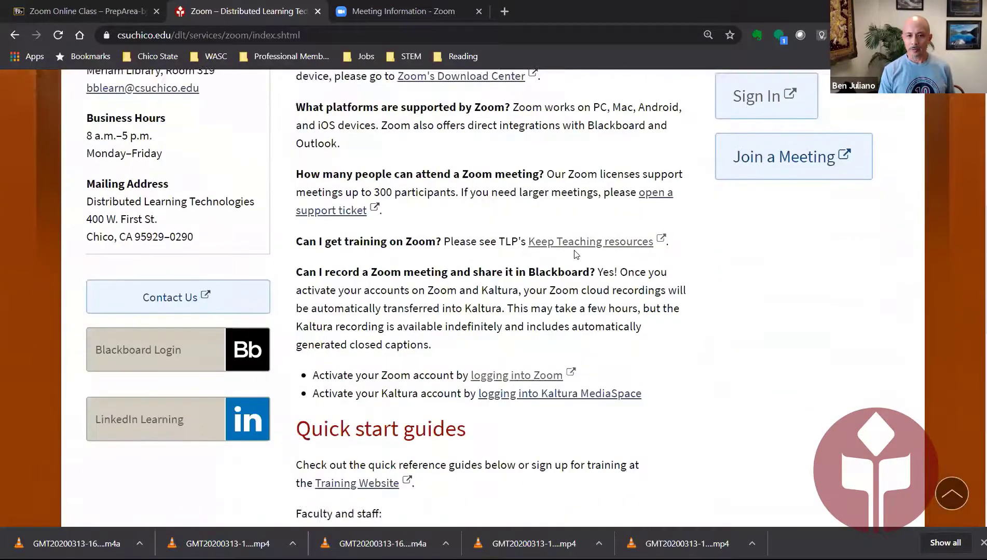
{"action": "scroll", "coordinate": [581, 260], "scroll_direction": "down", "scroll_amount": 3}
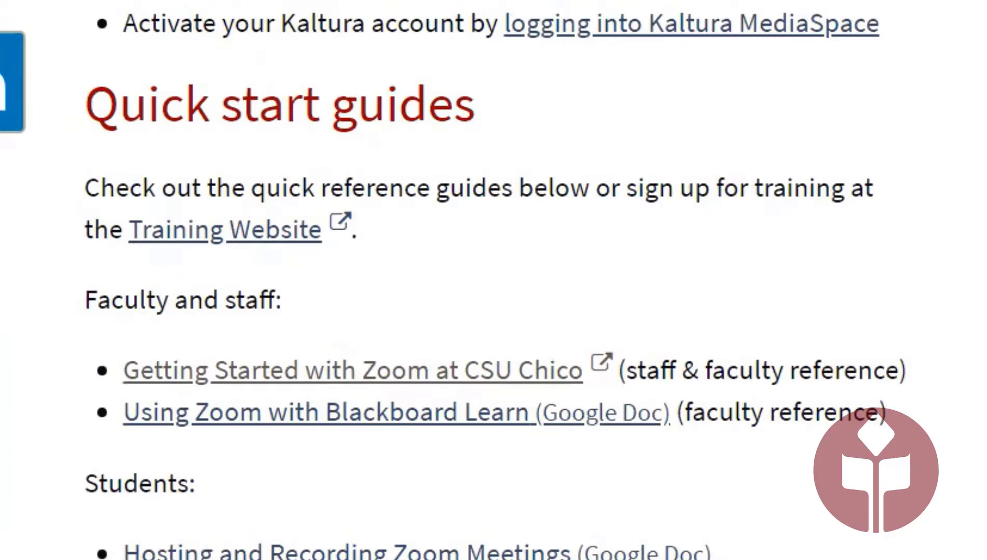
{"action": "right_click", "coordinate": [425, 370]}
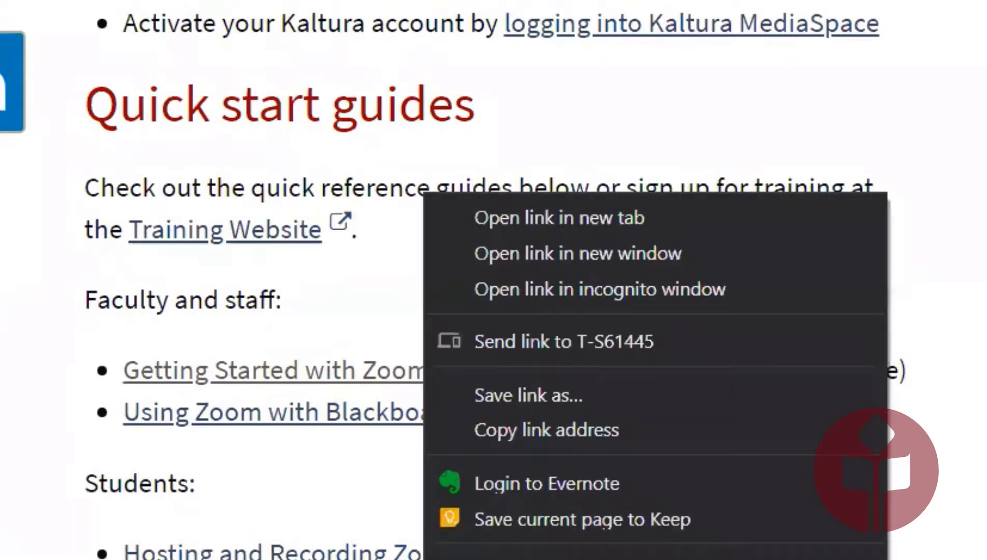
{"action": "key", "text": "Escape"}
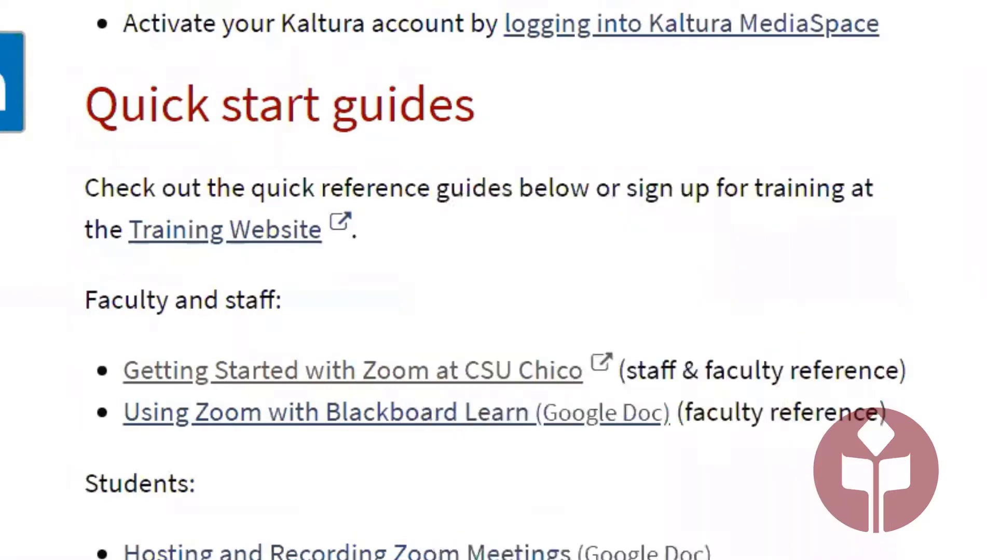
- Copy the link address of a Zoom quick start guide and start a new web link in Blackboard's Zoom Online Class content area
{"action": "right_click", "coordinate": [316, 371]}
{"action": "left_click", "coordinate": [379, 441]}
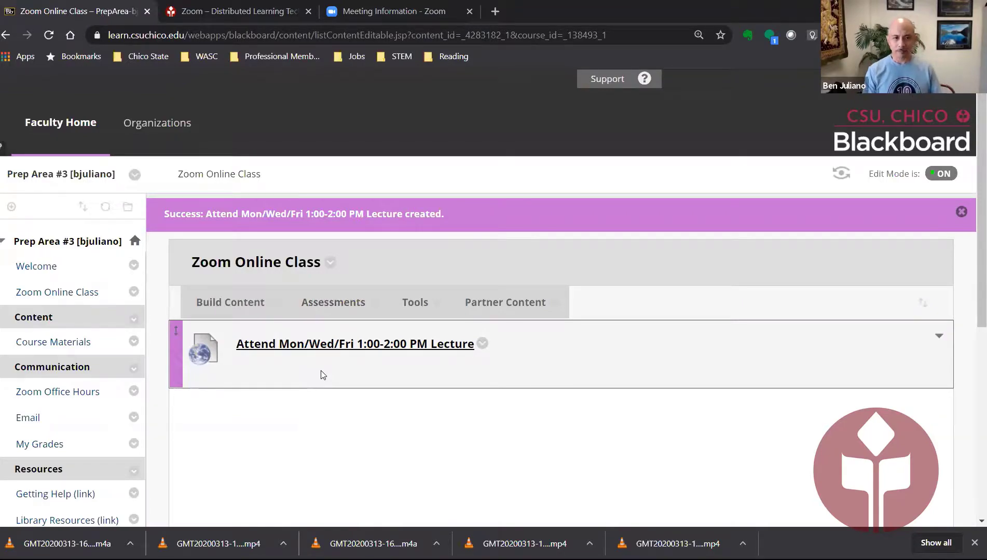
{"action": "left_click", "coordinate": [226, 274]}
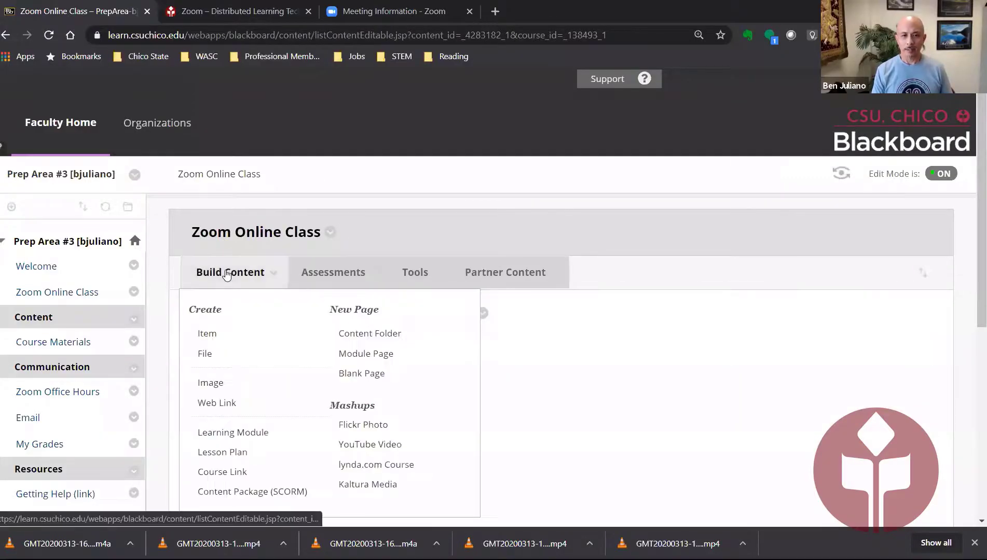
{"action": "left_click", "coordinate": [211, 402]}
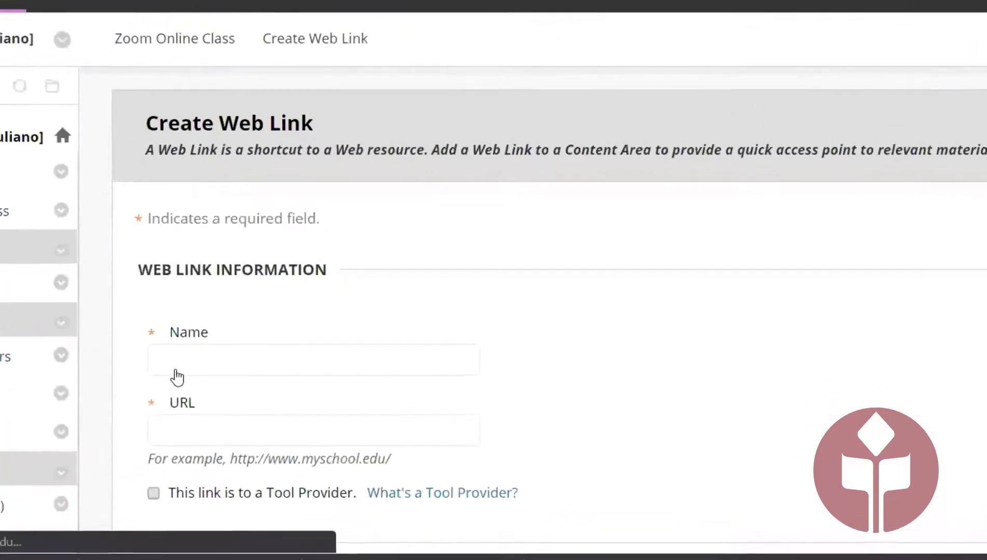
- Name the web link "Zoom Quick Reference for Students", paste the copied guide address as its URL, and submit it
{"action": "left_click", "coordinate": [242, 361]}
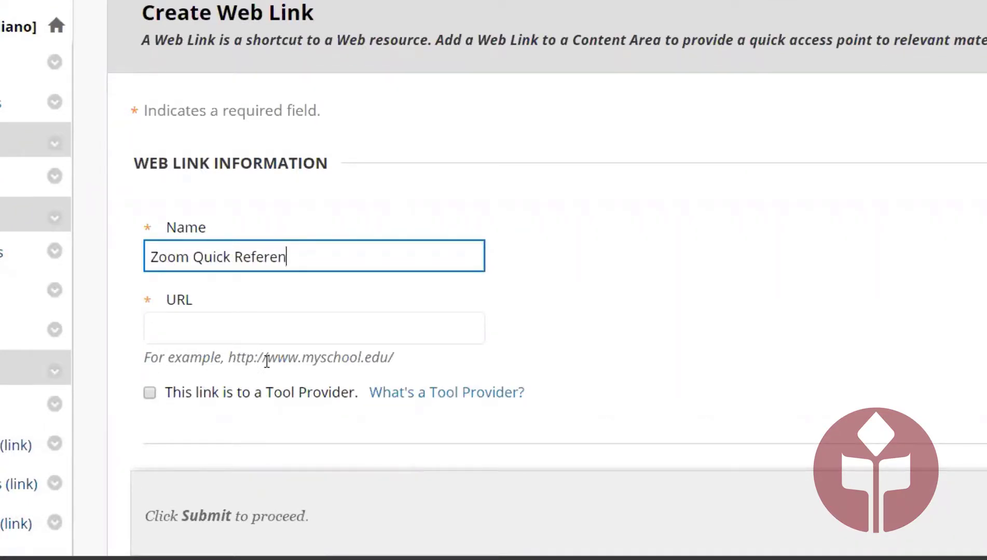
{"action": "type", "text": "ents"}
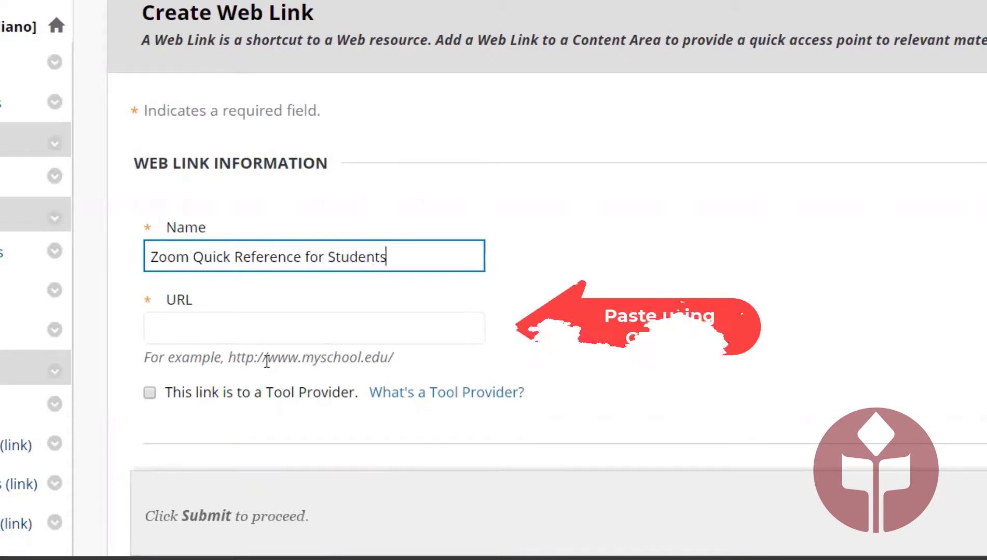
{"action": "left_click", "coordinate": [217, 328]}
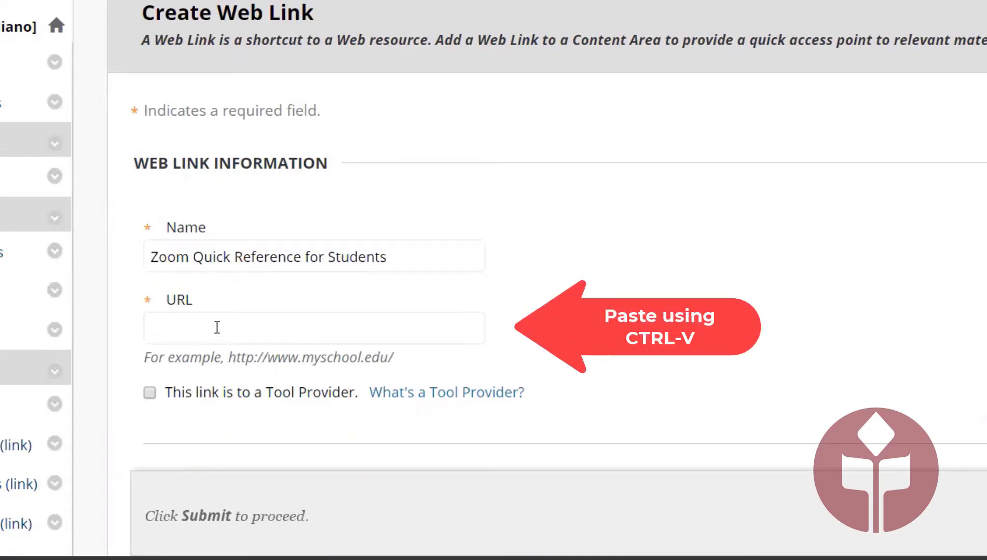
{"action": "key", "text": "ctrl+v"}
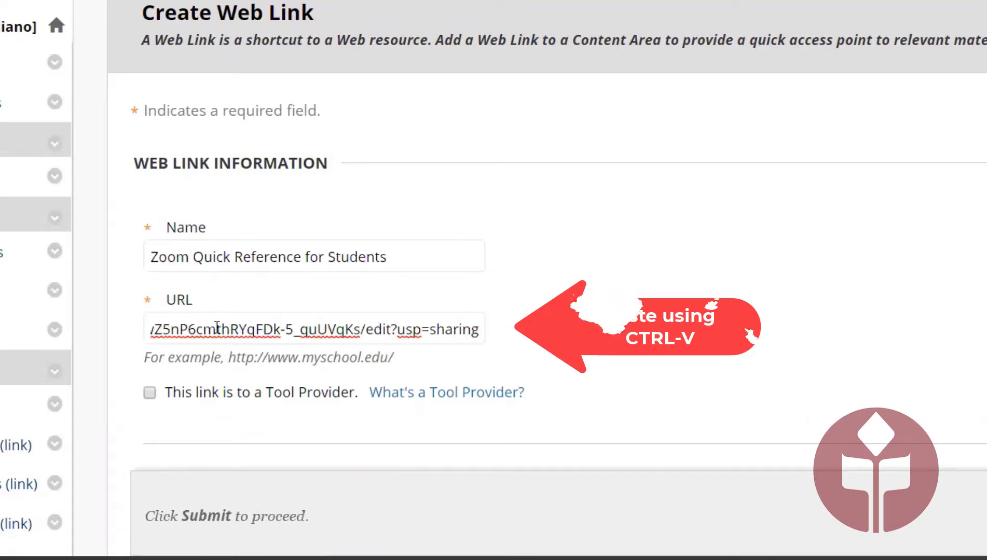
{"action": "scroll", "coordinate": [799, 300], "scroll_direction": "down", "scroll_amount": 3}
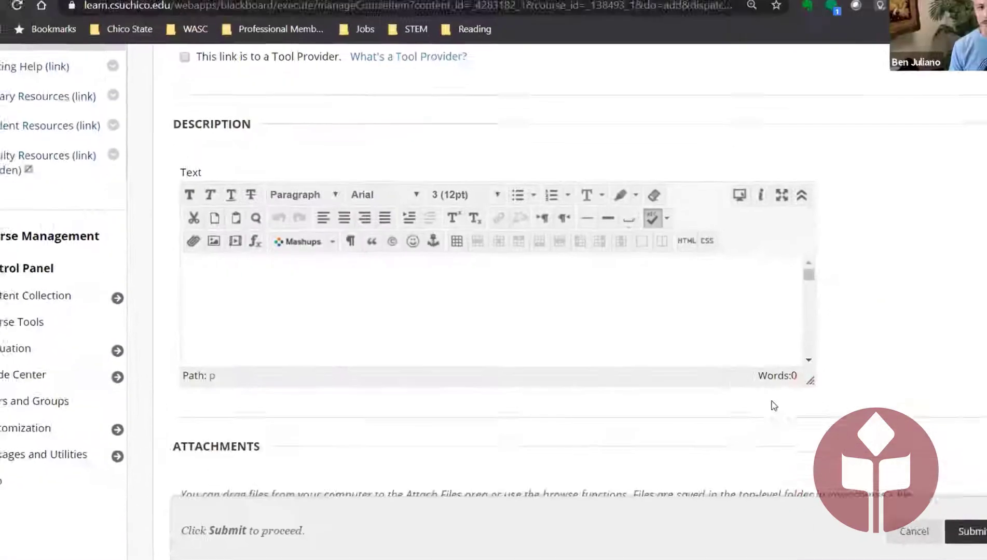
{"action": "left_click", "coordinate": [895, 537]}
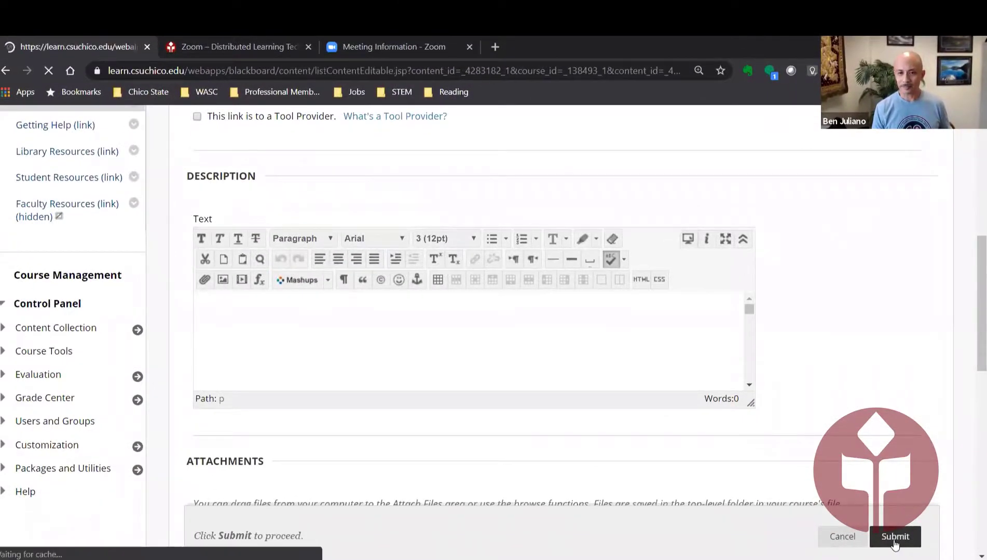